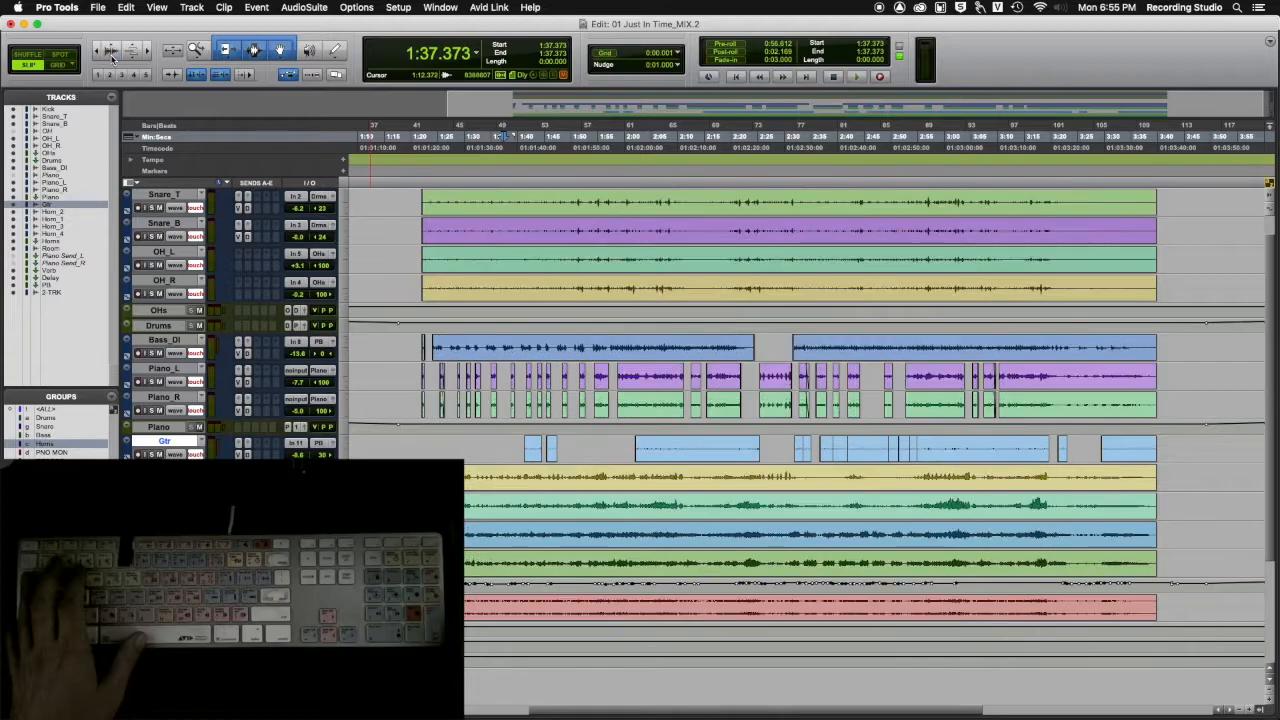
# Adjust the vertical waveform zoom so the audio waveforms on all tracks appear at a moderate height
pyautogui.click(111, 46)
pyautogui.click(111, 46)
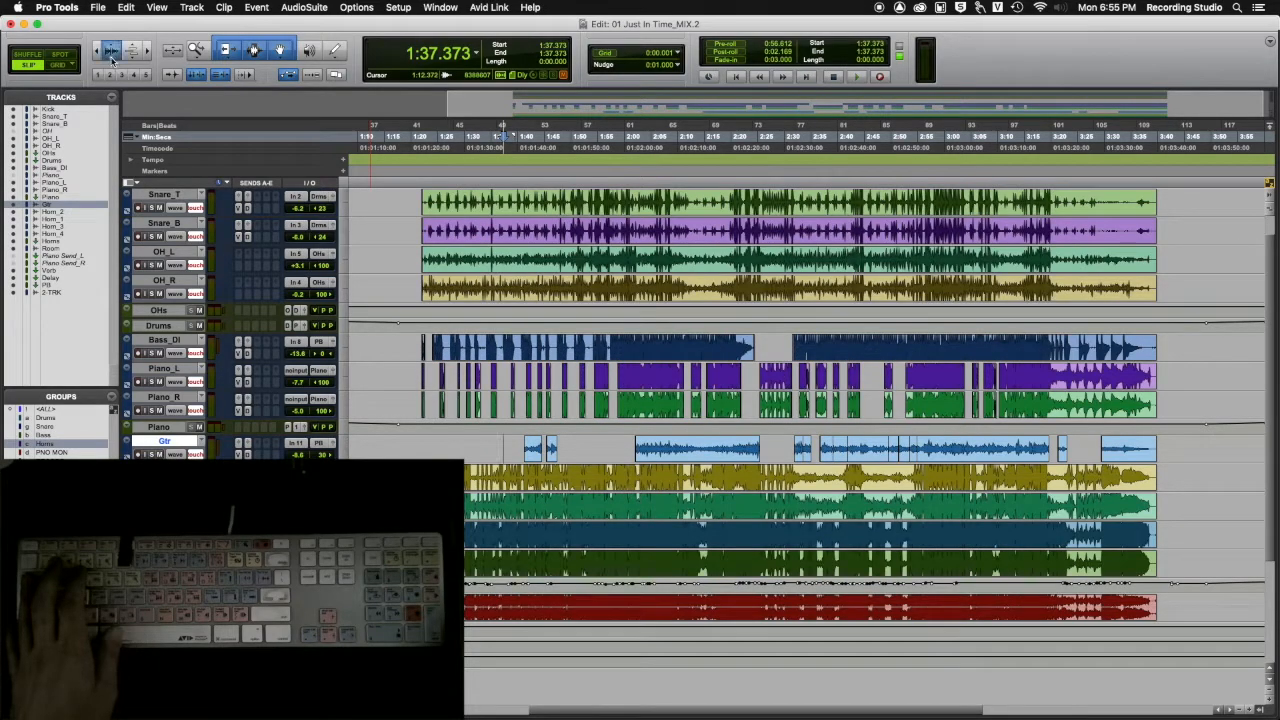
pyautogui.click(112, 52)
pyautogui.click(113, 51)
pyautogui.click(114, 49)
pyautogui.click(113, 58)
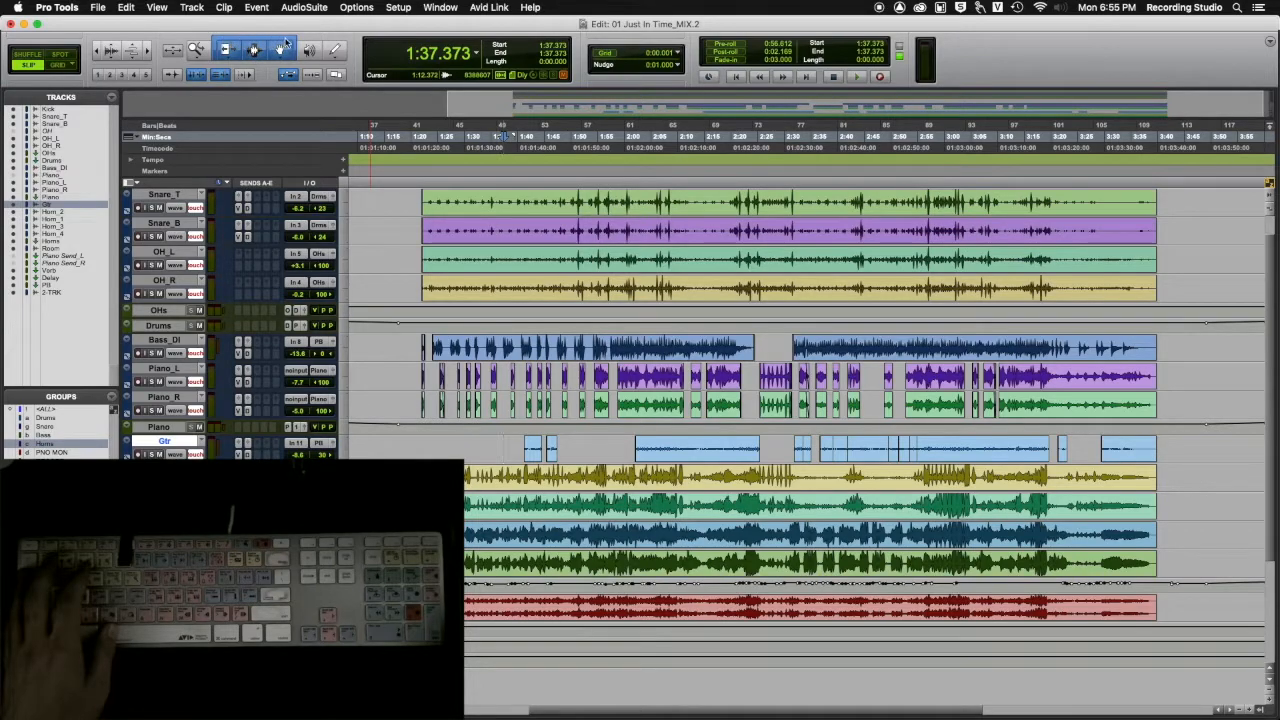
# Activate the Trim tool and review its Standard, TCE and Loop variants
pyautogui.click(230, 50)
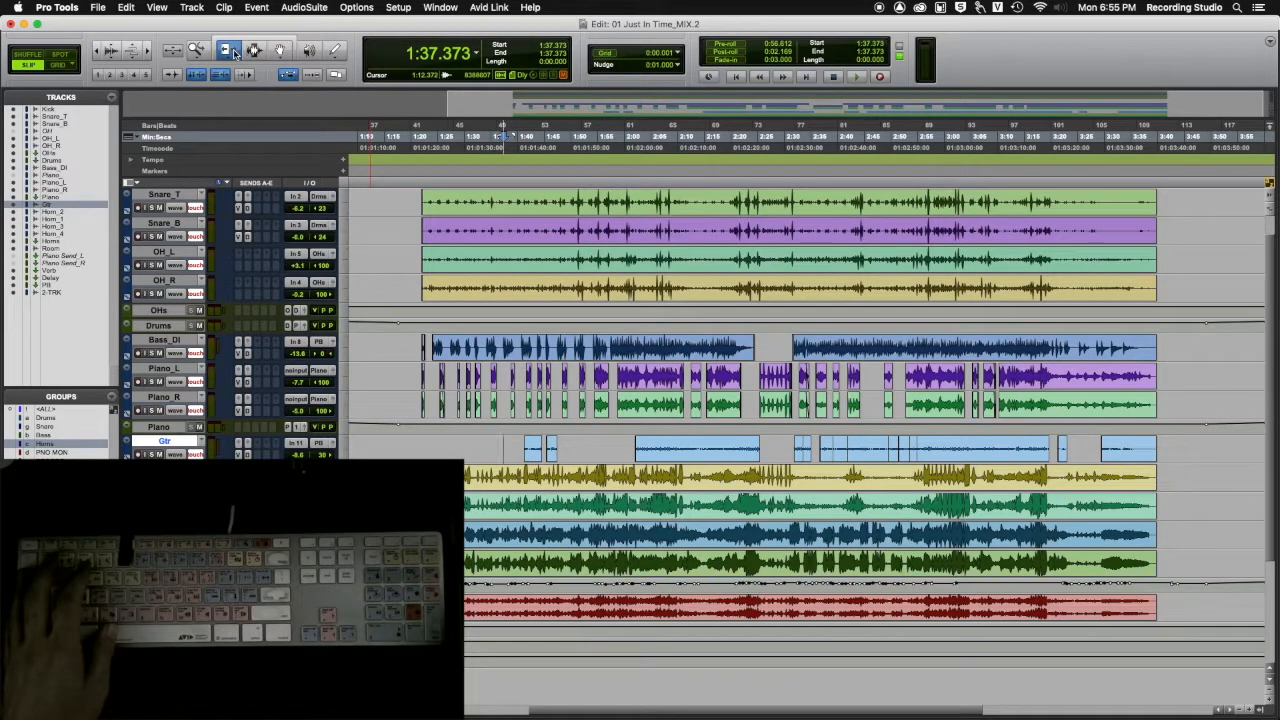
pyautogui.click(230, 50)
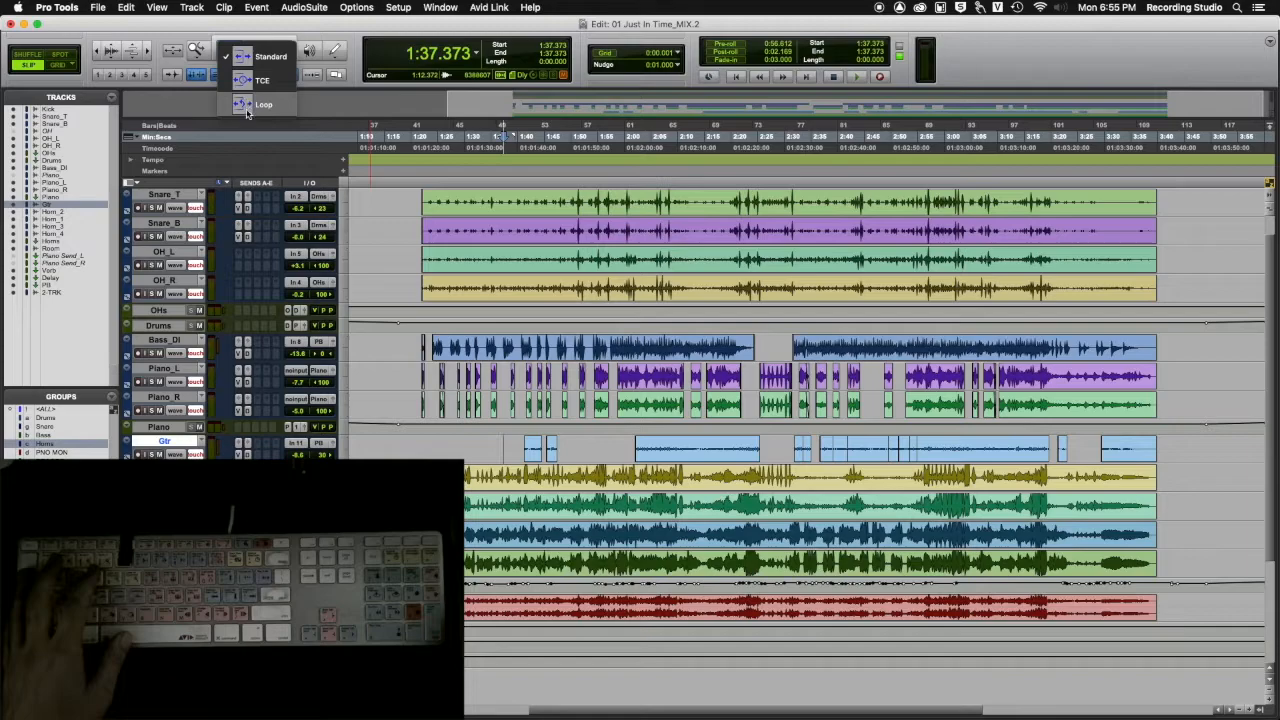
pyautogui.click(247, 78)
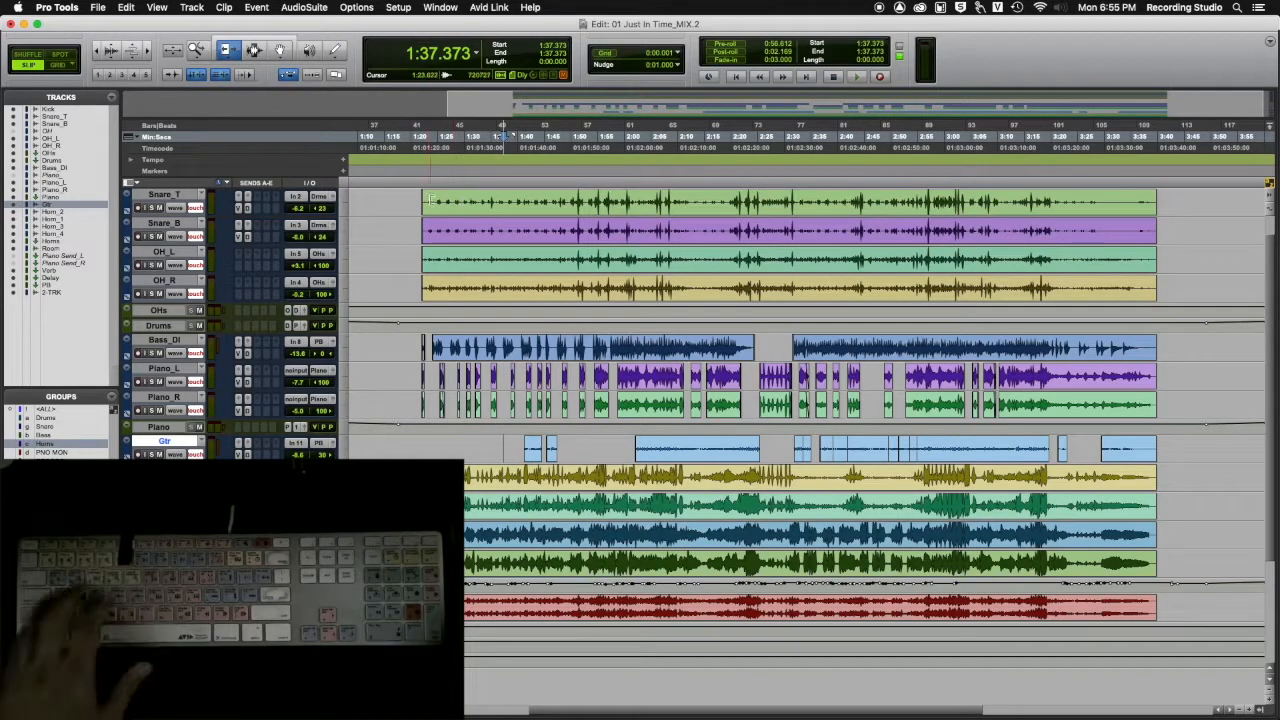
# Increase the Snare_T track's height and bring the start of its clip into close view
pyautogui.click(343, 197)
pyautogui.click(376, 242)
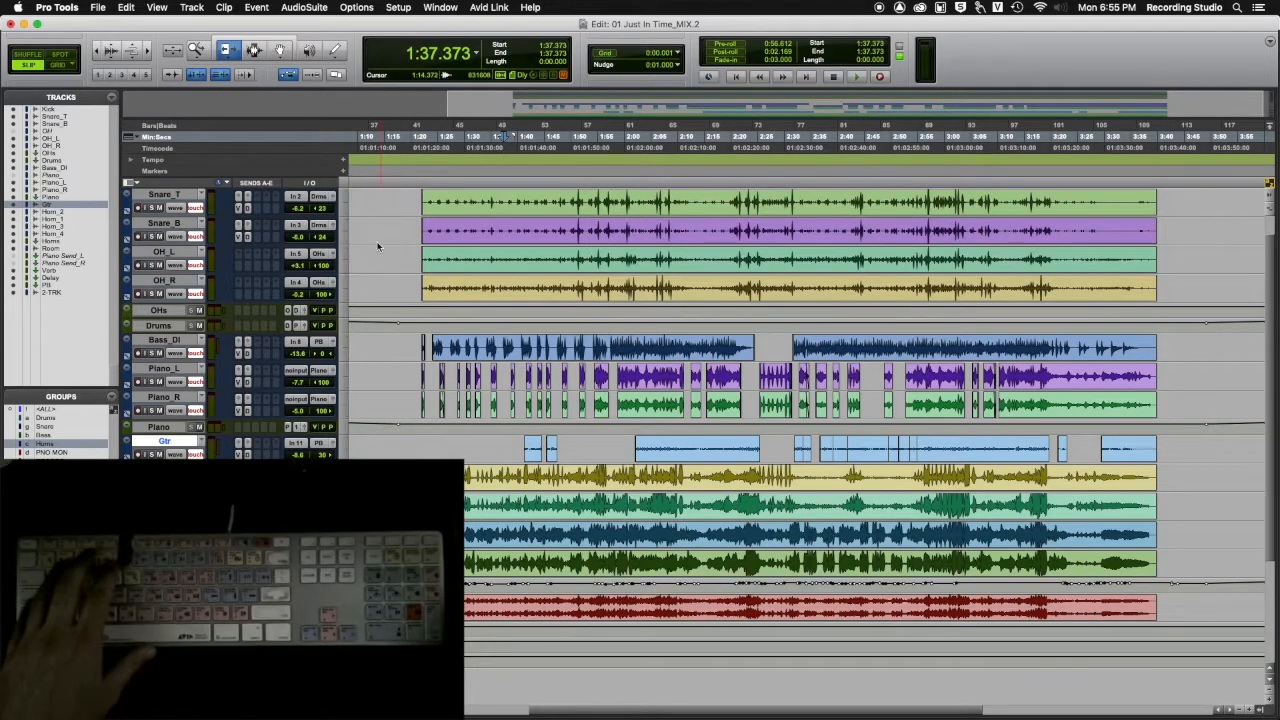
pyautogui.click(409, 250)
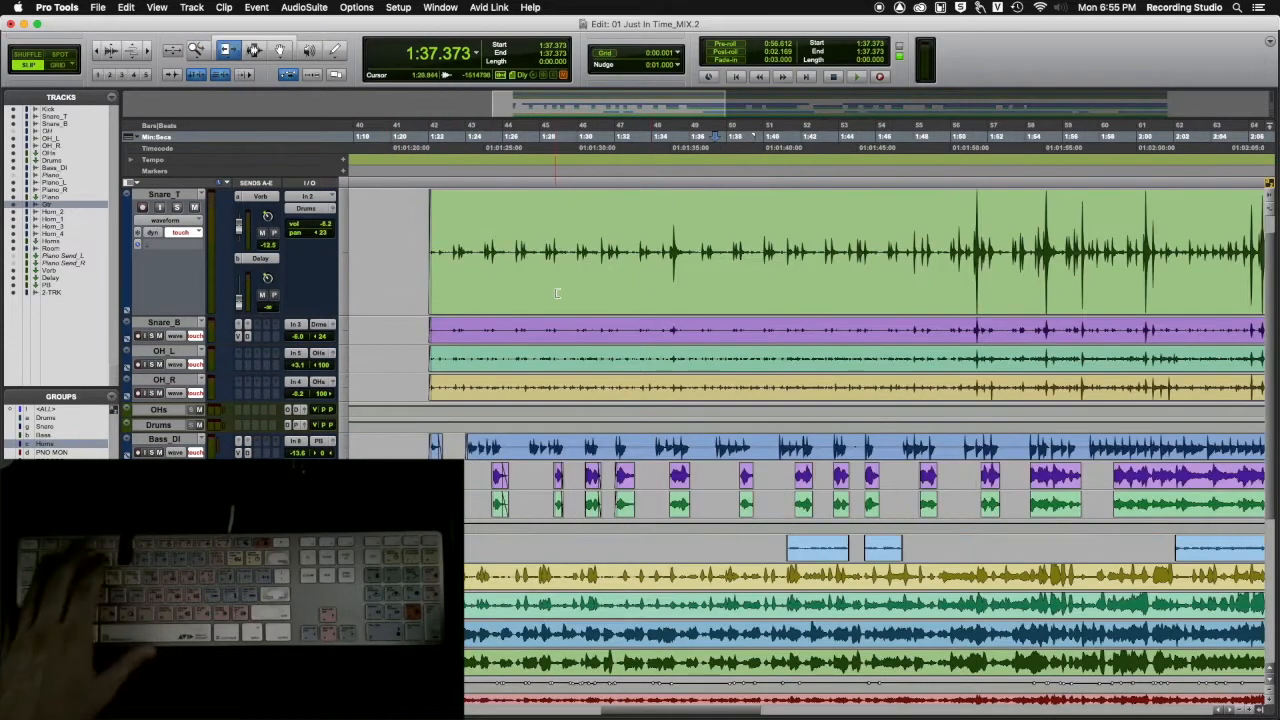
pyautogui.moveTo(387, 251); pyautogui.dragTo(672, 260)
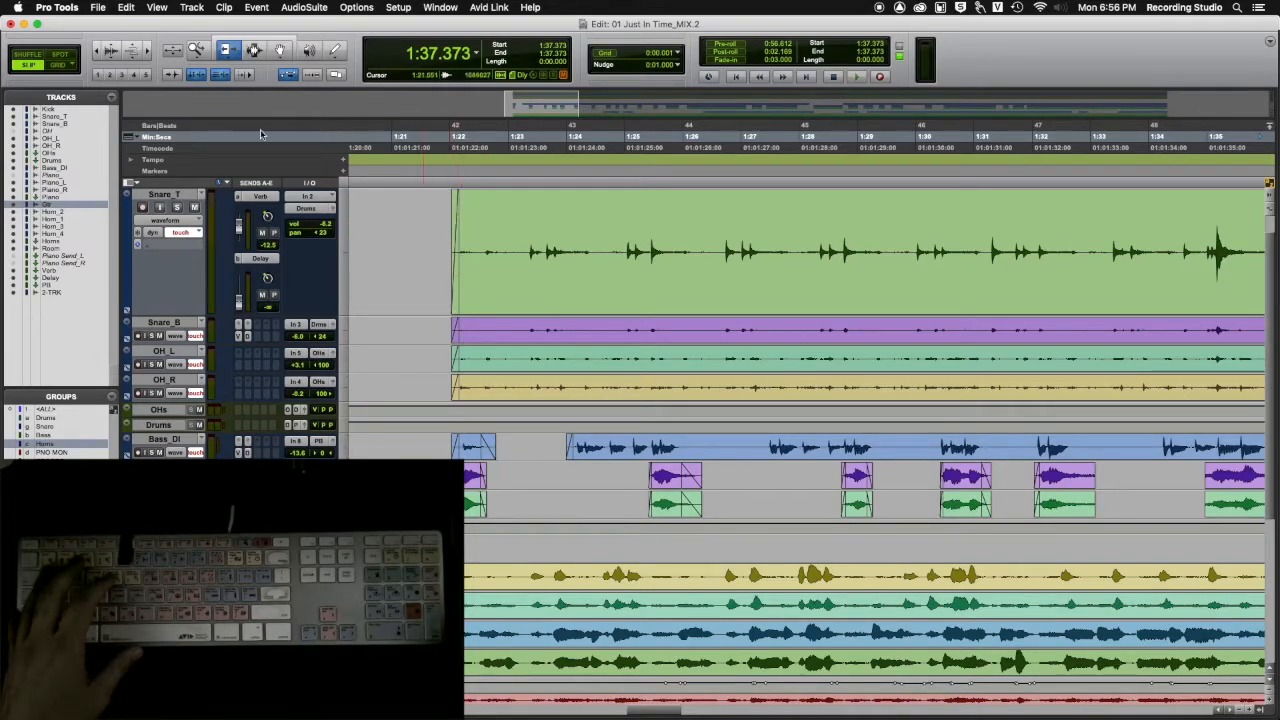
# Trim the start of the Snare_T clip to about 1:34.946 with the Trim tool, and undo the trim
pyautogui.moveTo(463, 247); pyautogui.dragTo(1204, 308)
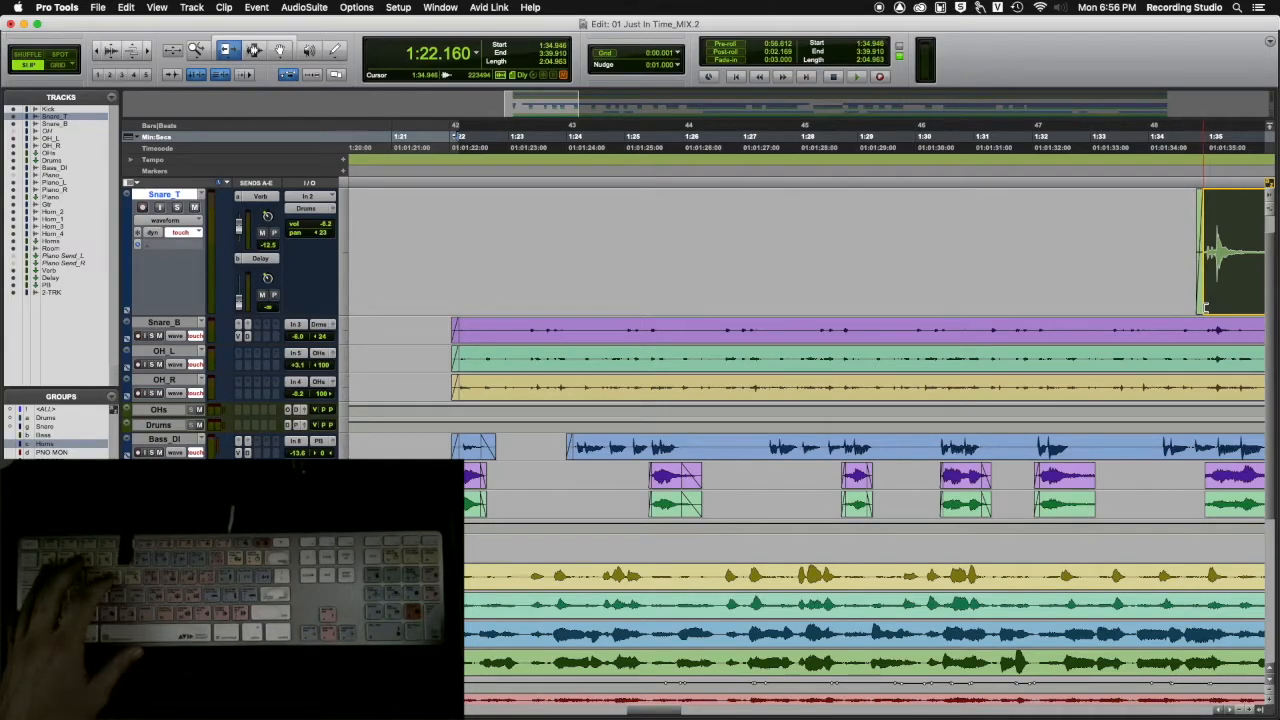
pyautogui.moveTo(1204, 310); pyautogui.dragTo(1205, 309)
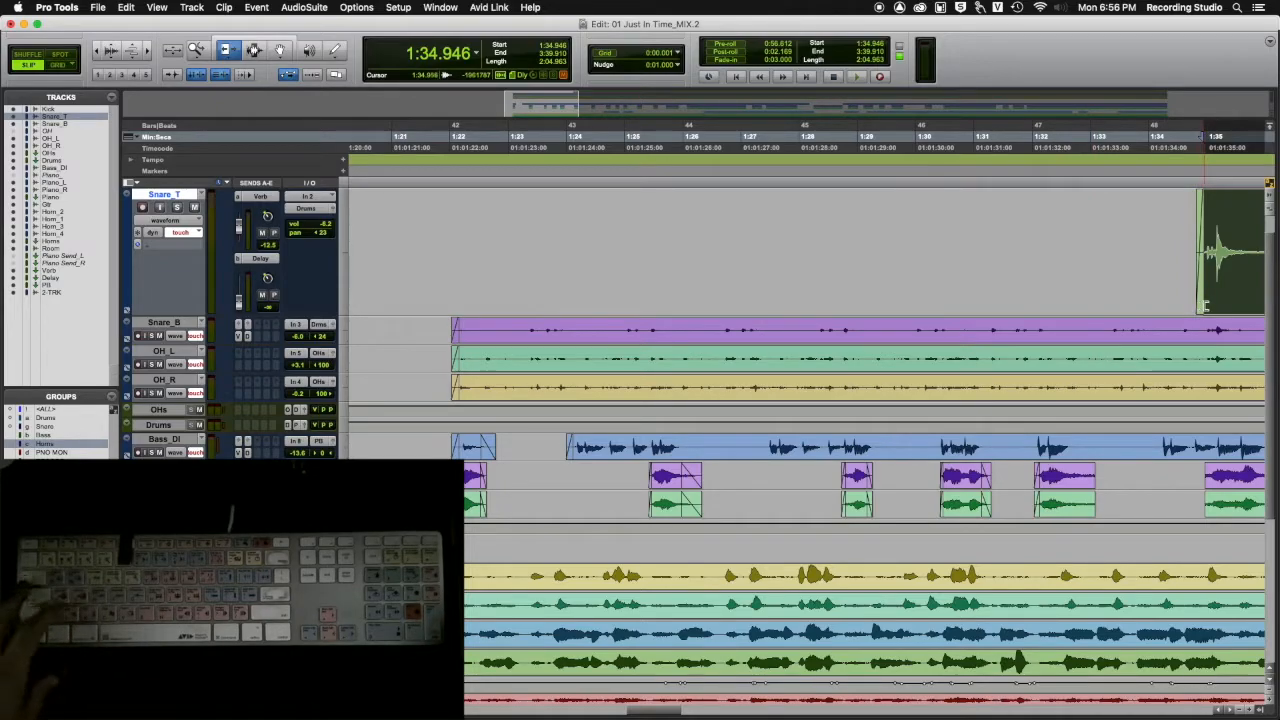
pyautogui.press('super+z')
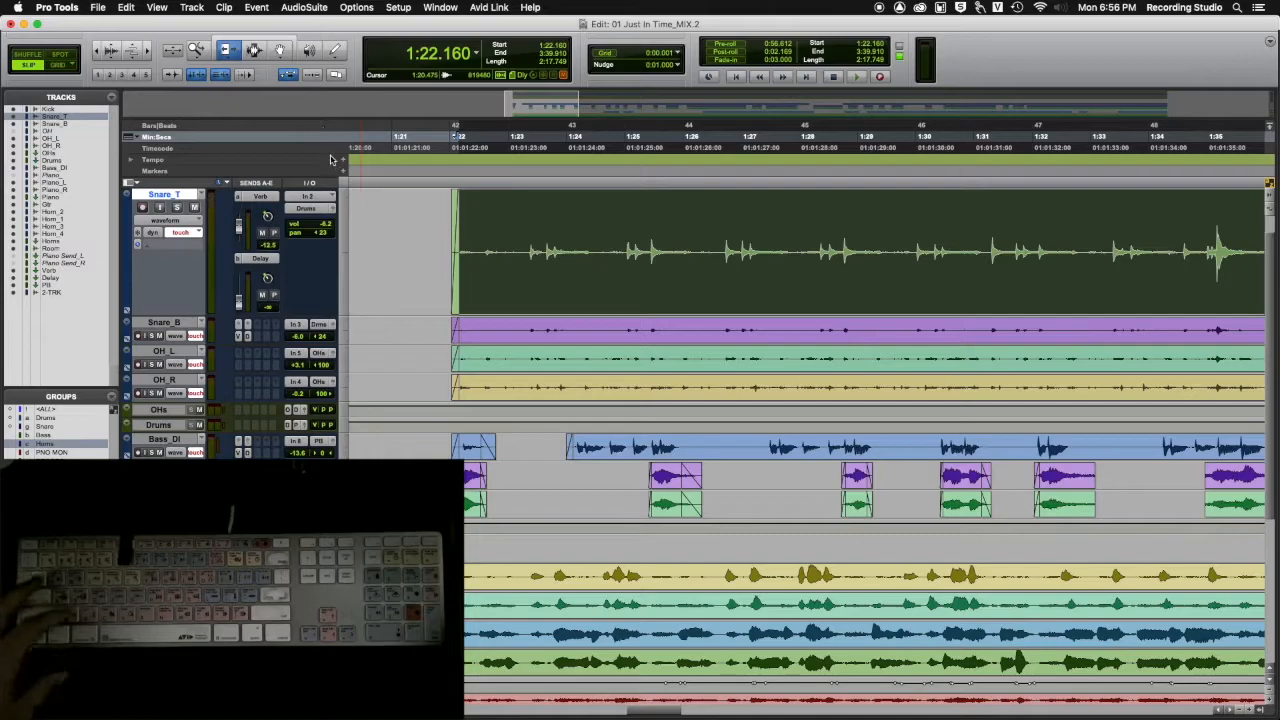
# Place the edit cursor at several points along the Snare_T clip with the Selector tool
pyautogui.click(255, 50)
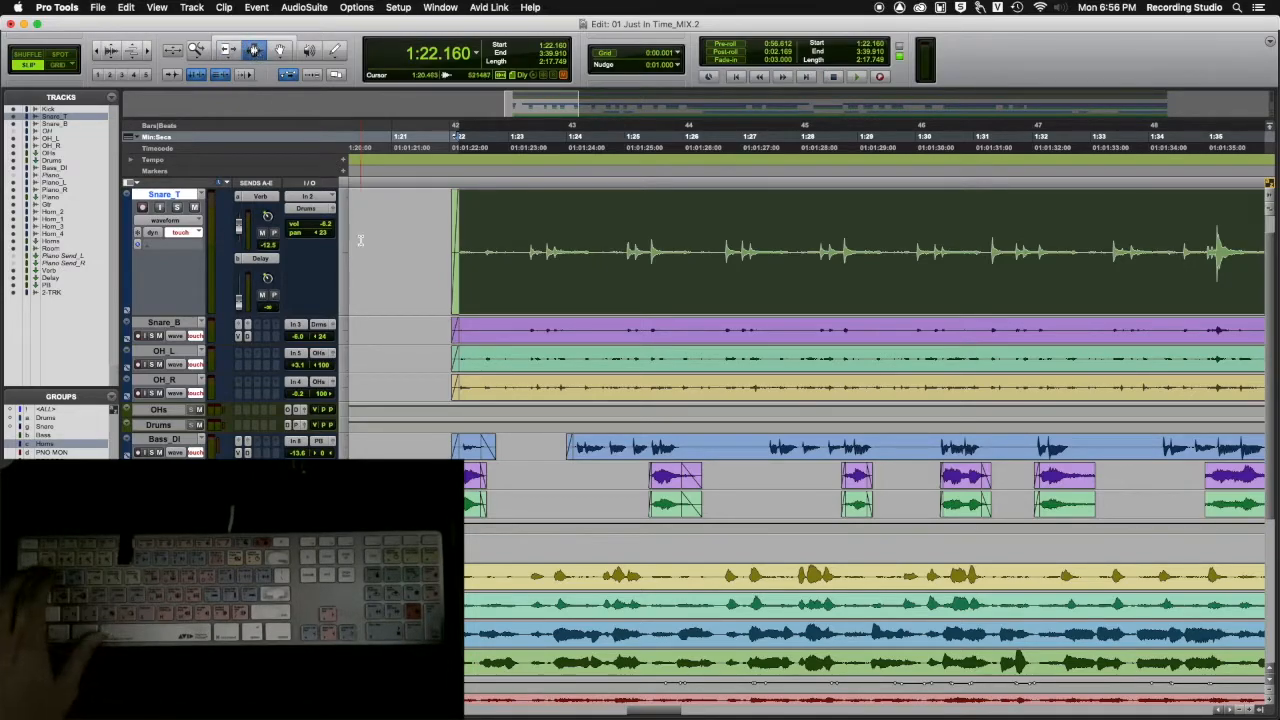
pyautogui.click(531, 209)
pyautogui.click(771, 220)
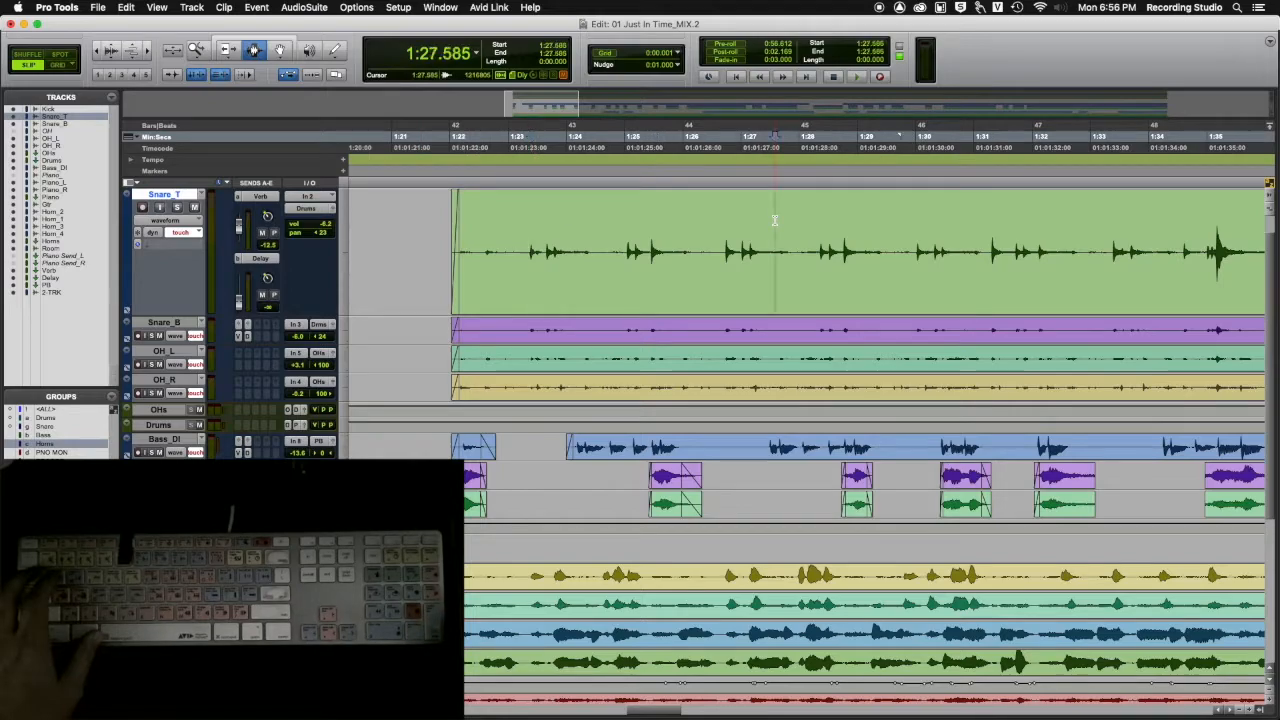
pyautogui.click(904, 219)
pyautogui.click(1041, 221)
pyautogui.click(1117, 221)
# Set the playback start to about 1:26.394 on Snare_T and play the session from there twice
pyautogui.click(707, 218)
pyautogui.press('space')
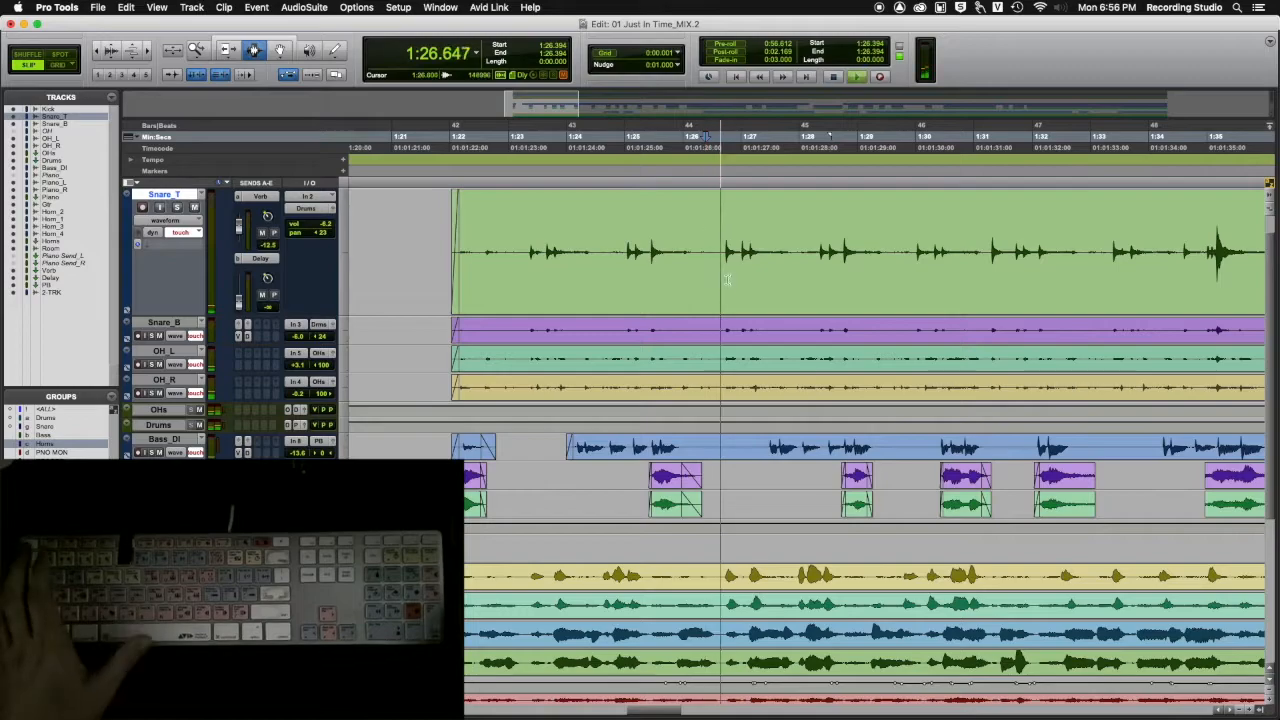
pyautogui.press('space')
pyautogui.press('space')
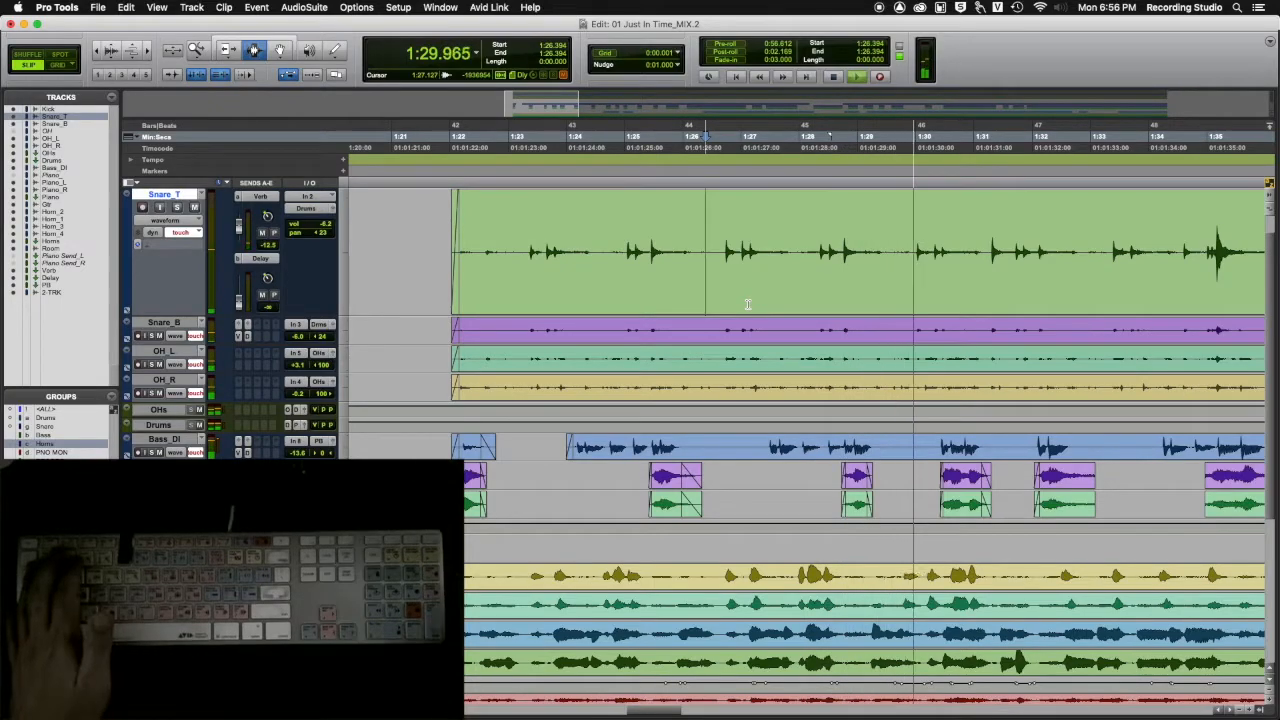
pyautogui.press('space')
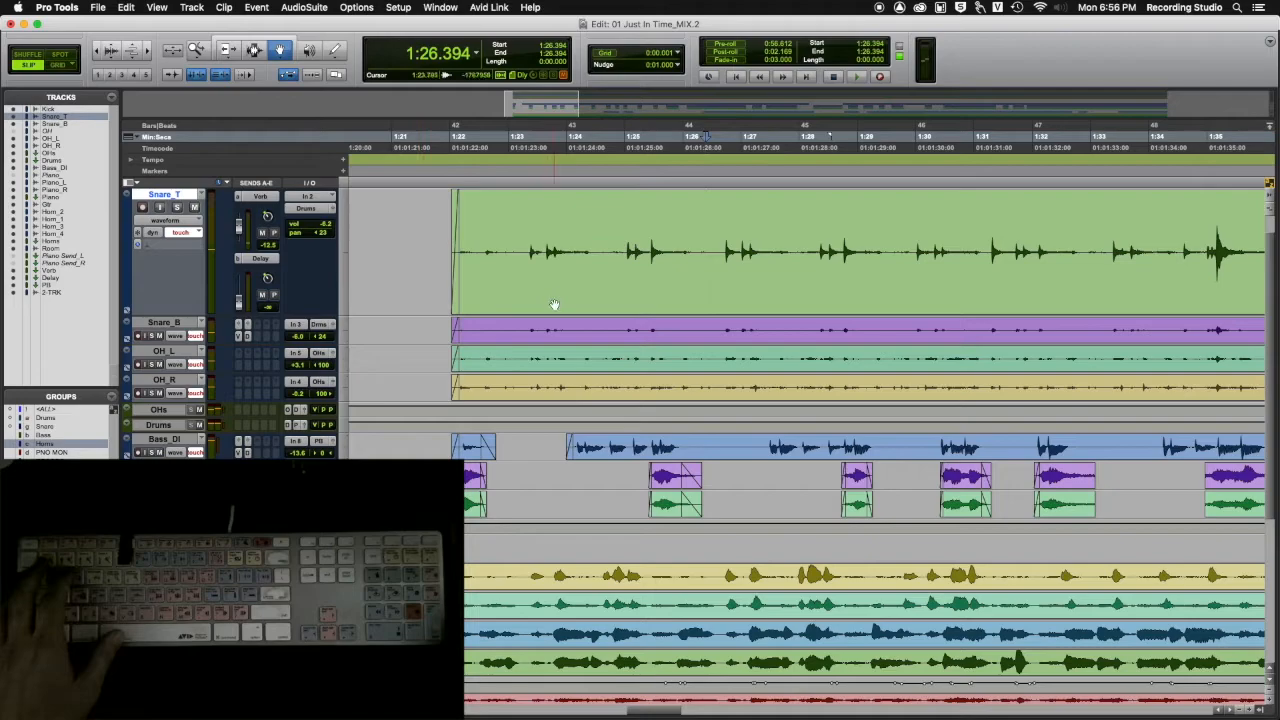
# Slide the Snare_T clip along the timeline with the Grabber tool, and undo several of the moves
pyautogui.moveTo(598, 302); pyautogui.dragTo(700, 342)
pyautogui.press('r')
pyautogui.press('r')
pyautogui.press('r')
pyautogui.press('r')
pyautogui.press('r')
pyautogui.press('super+z')
pyautogui.press('super+z')
pyautogui.press('super+z')
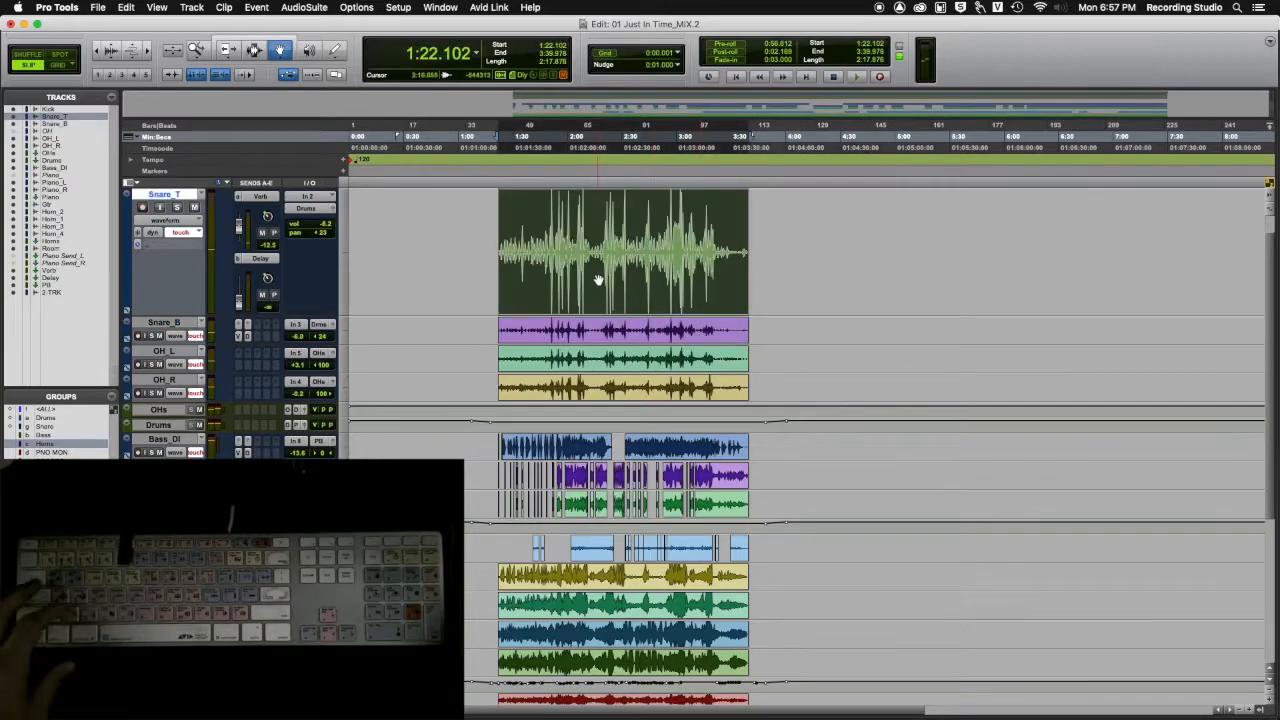
# Undo the remaining slides of the Snare_T clip until its start lines up with the Kick clip
pyautogui.scroll(1, 521, 285)
pyautogui.press('F5')
pyautogui.moveTo(461, 288); pyautogui.dragTo(777, 283)
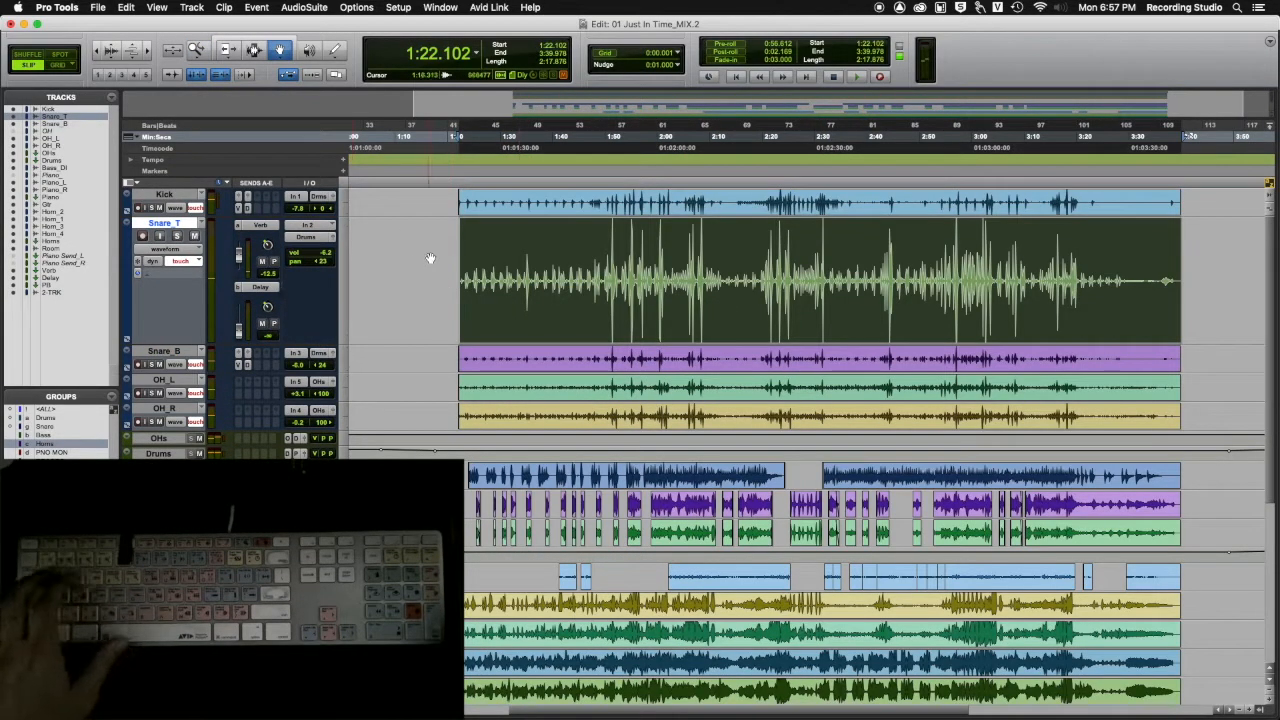
pyautogui.press('F5')
pyautogui.moveTo(430, 258); pyautogui.dragTo(619, 290)
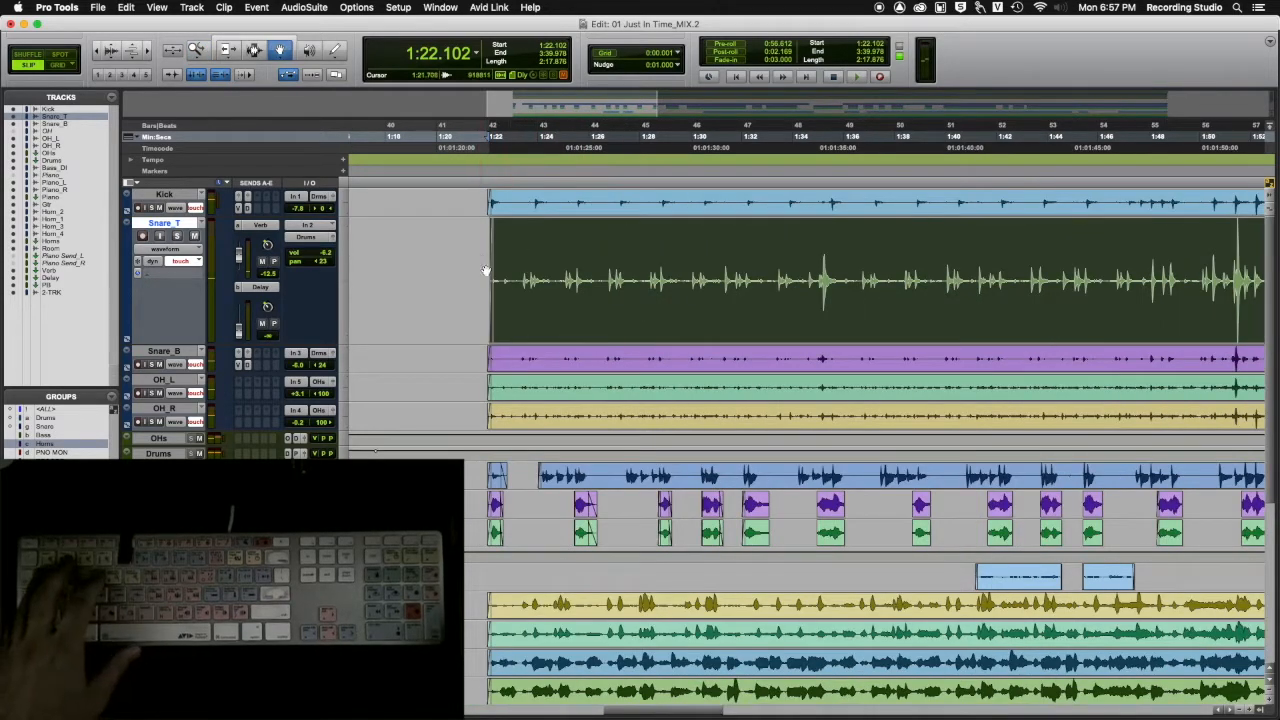
pyautogui.scroll(4, 523, 280)
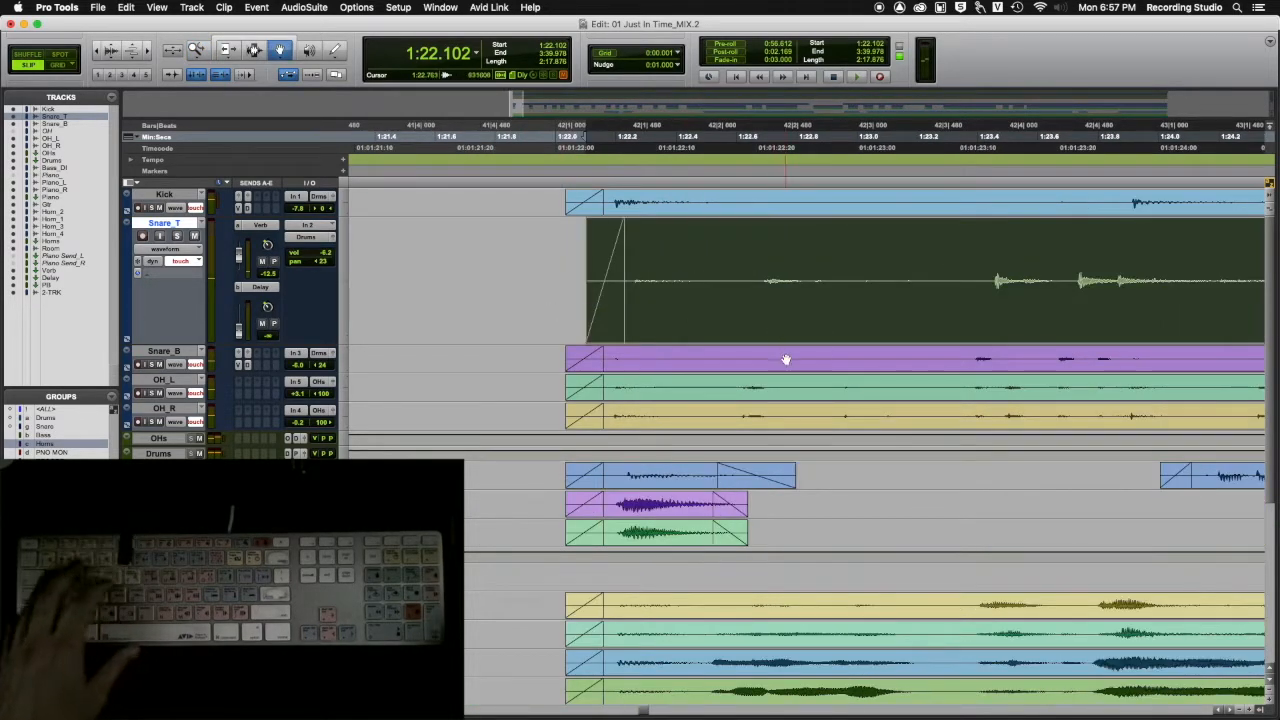
pyautogui.press('super+z')
pyautogui.press('r')
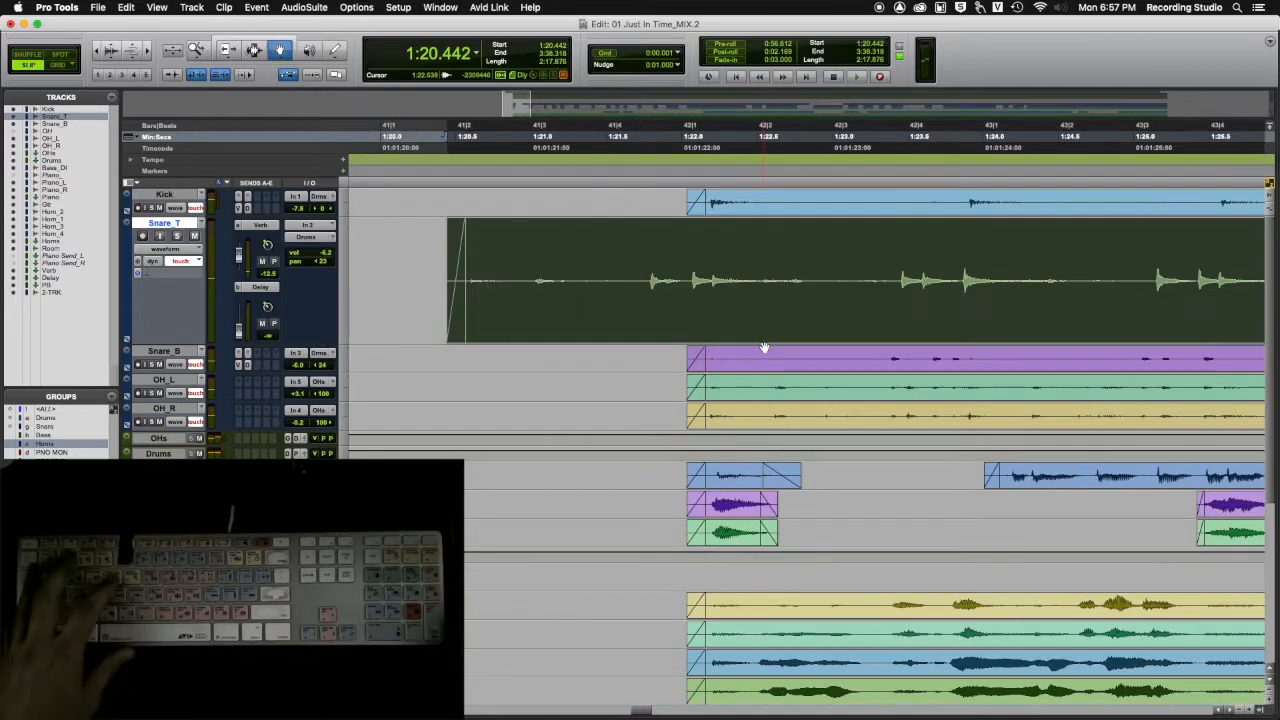
pyautogui.press('super+z')
pyautogui.press('super+z')
pyautogui.press('super+z')
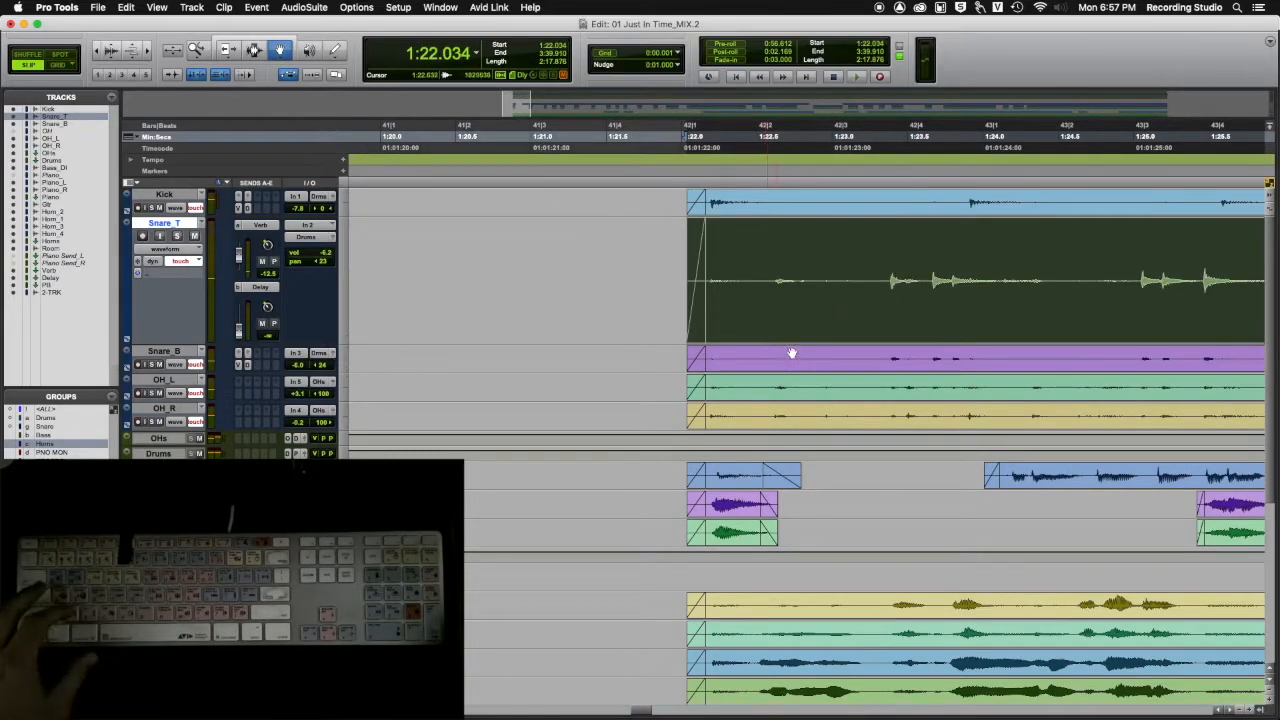
# Check which undo and redo operations are available
pyautogui.click(125, 7)
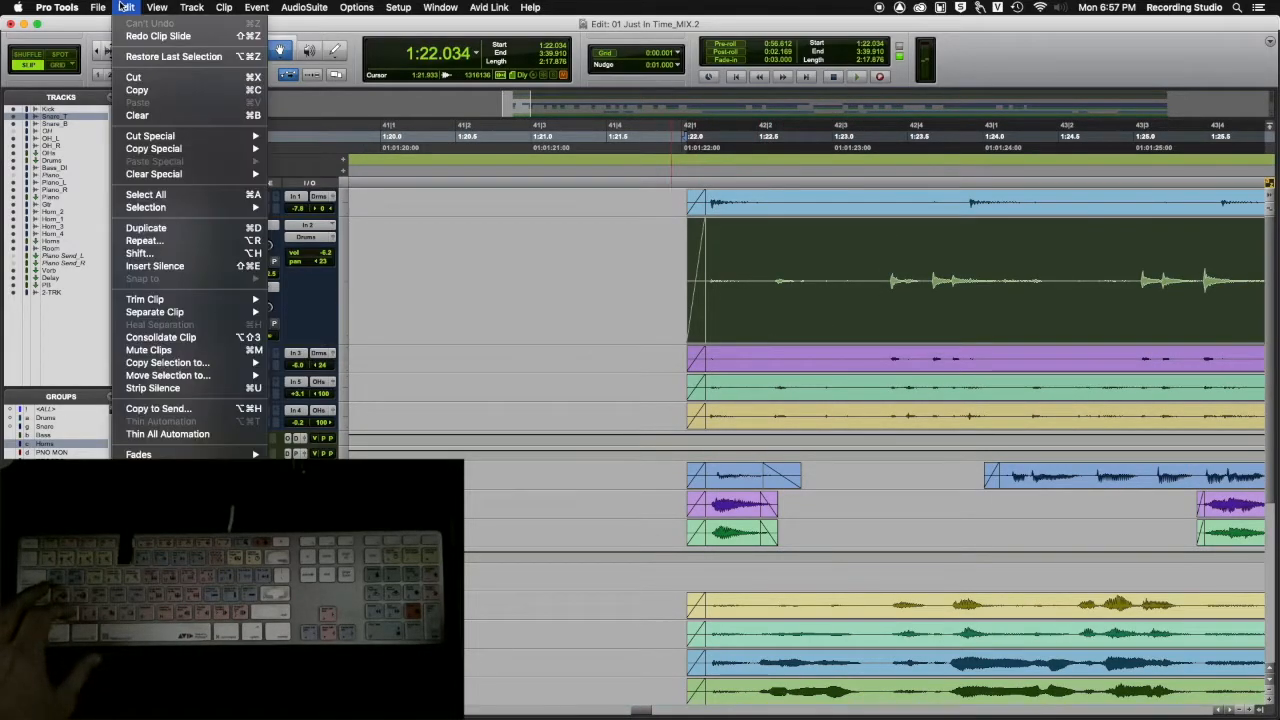
pyautogui.click(122, 7)
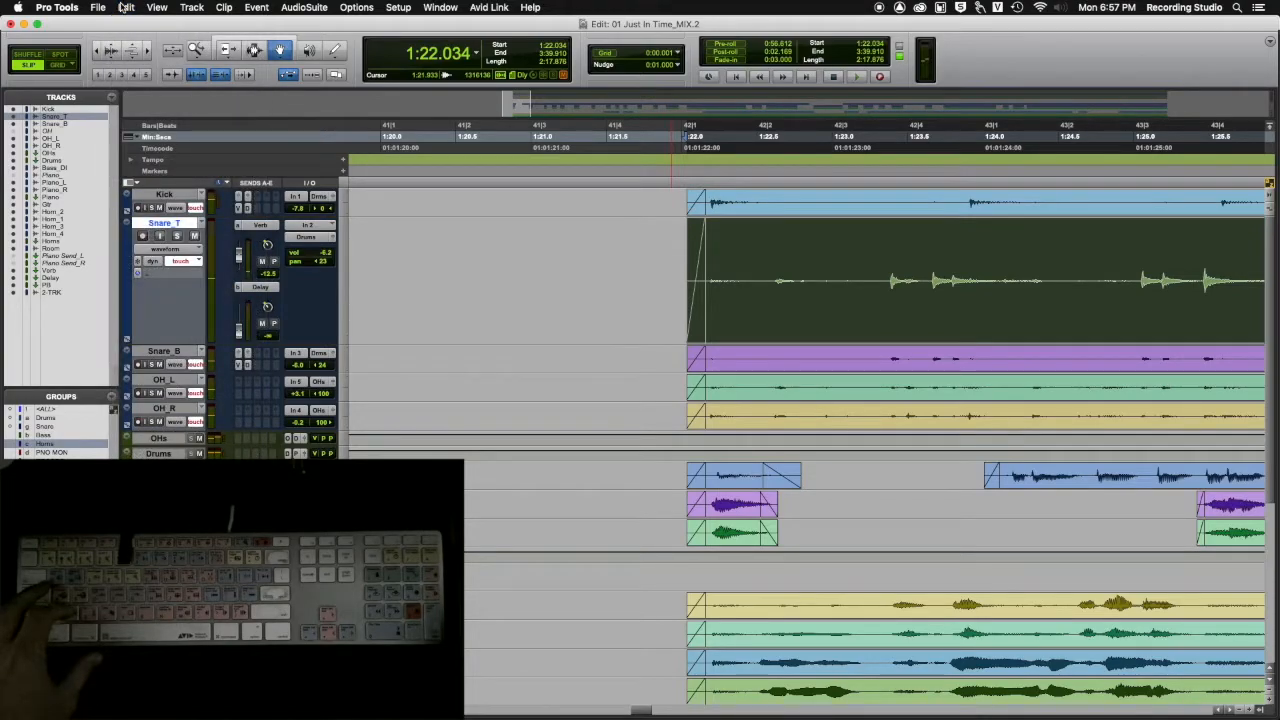
pyautogui.click(122, 7)
pyautogui.click(122, 7)
pyautogui.click(122, 7)
pyautogui.click(122, 7)
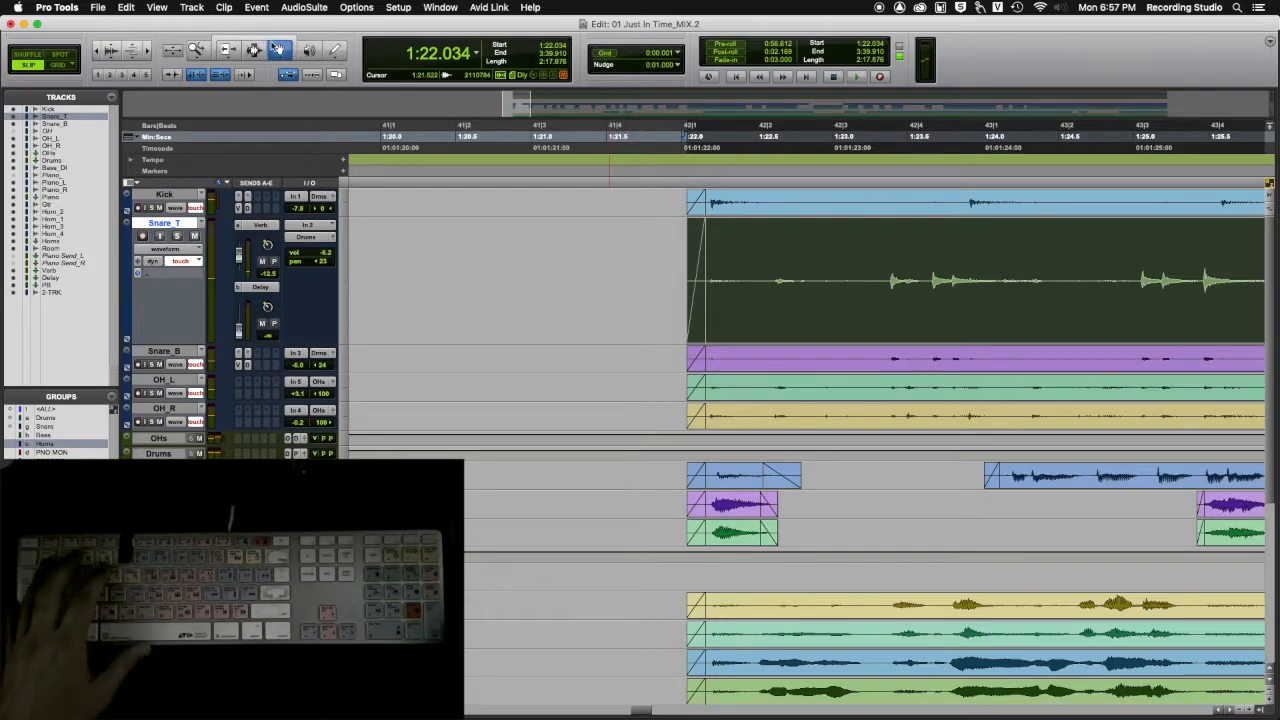
# Set the edit cursor to the start of the Snare_T clip at 1:22.034 and activate the Smart Tool
pyautogui.click(256, 42)
pyautogui.click(666, 251)
pyautogui.press('Tab')
pyautogui.press('F5')
pyautogui.moveTo(637, 306); pyautogui.dragTo(920, 311)
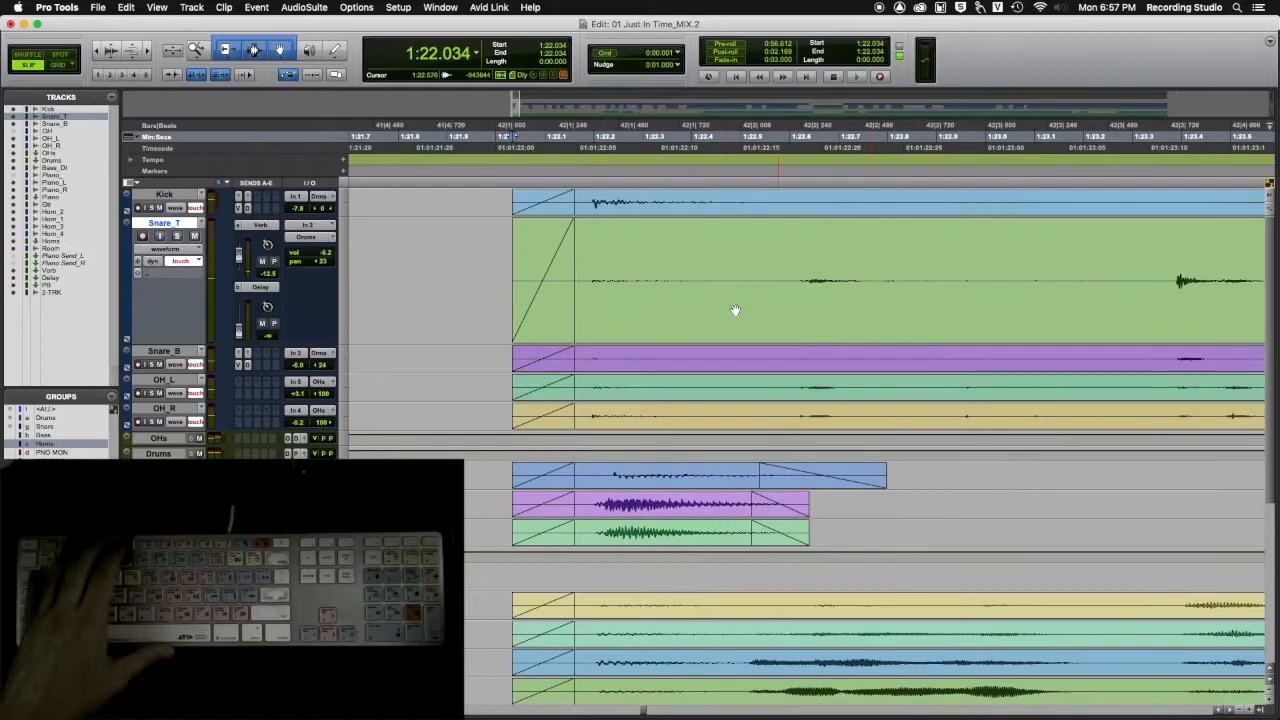
# Slide the Snare_T clip earlier by its lower half with the Smart Tool, and undo the move
pyautogui.click(643, 318)
pyautogui.moveTo(642, 318); pyautogui.dragTo(526, 317)
pyautogui.press('super+z')
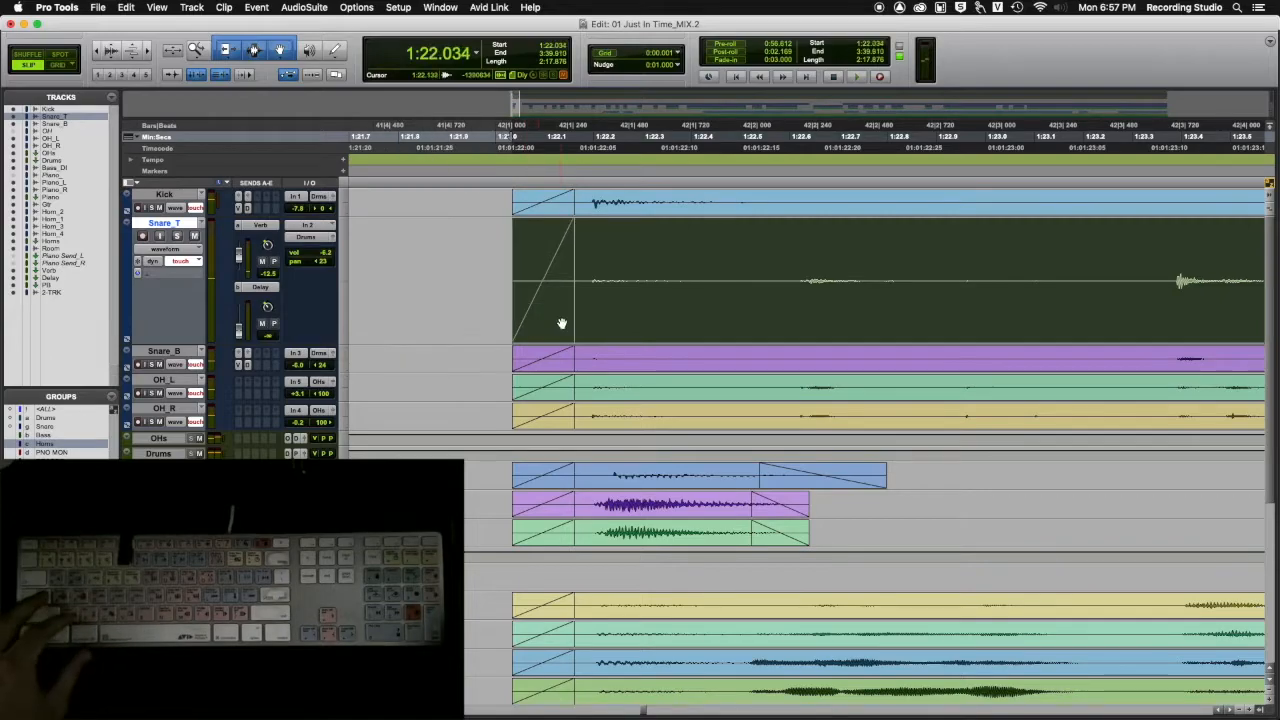
# Try trimming the start of the Snare_T clip with the Smart Tool, and undo the changes
pyautogui.click(707, 239)
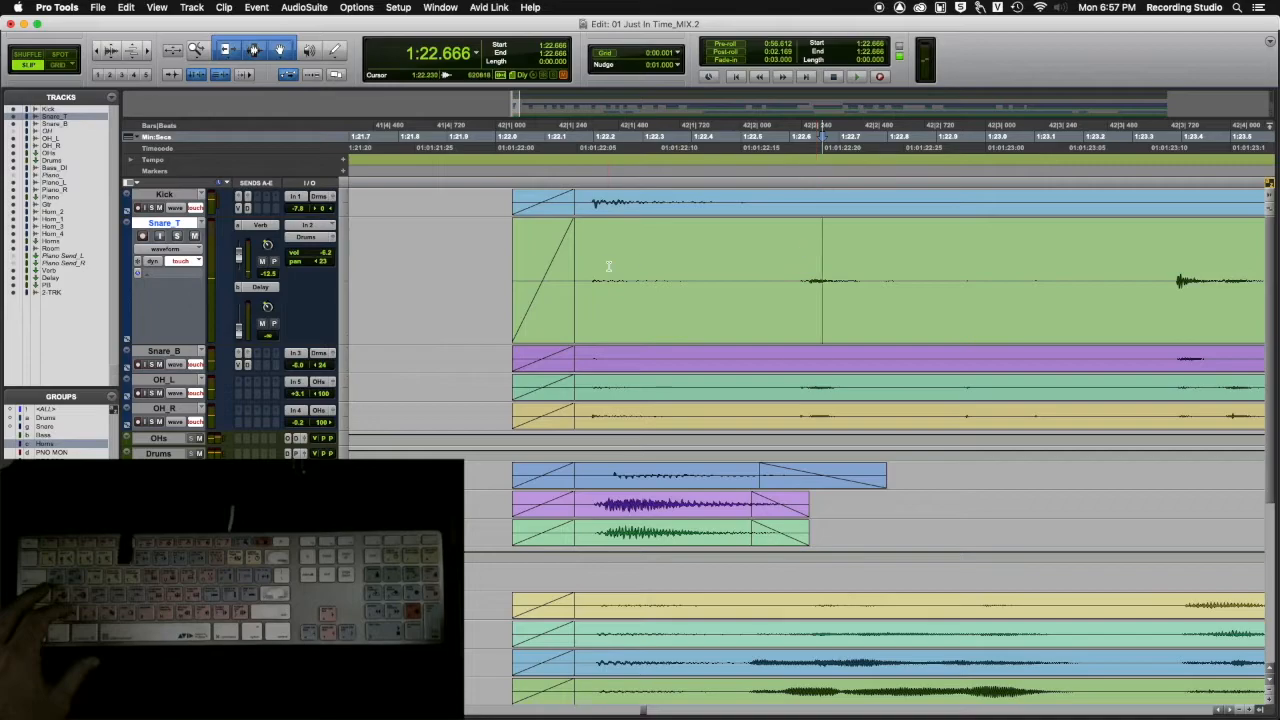
pyautogui.moveTo(518, 265); pyautogui.dragTo(791, 280)
pyautogui.keyDown('shift'); pyautogui.click(521, 268); pyautogui.keyUp('shift')
pyautogui.press('super+z')
pyautogui.press('super+z')
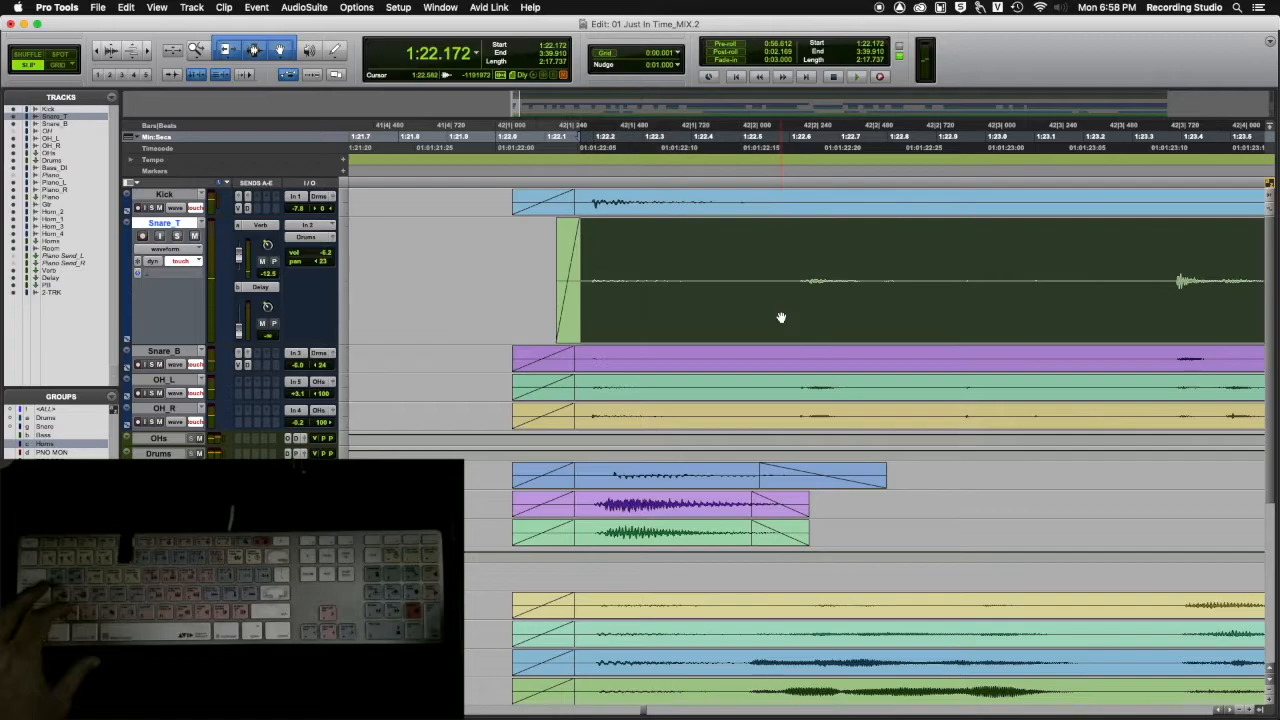
pyautogui.press('super+z')
# Place the edit cursor at 1:22.473 on Snare_T, try adjusting the clip's start once more, and undo it
pyautogui.click(729, 246)
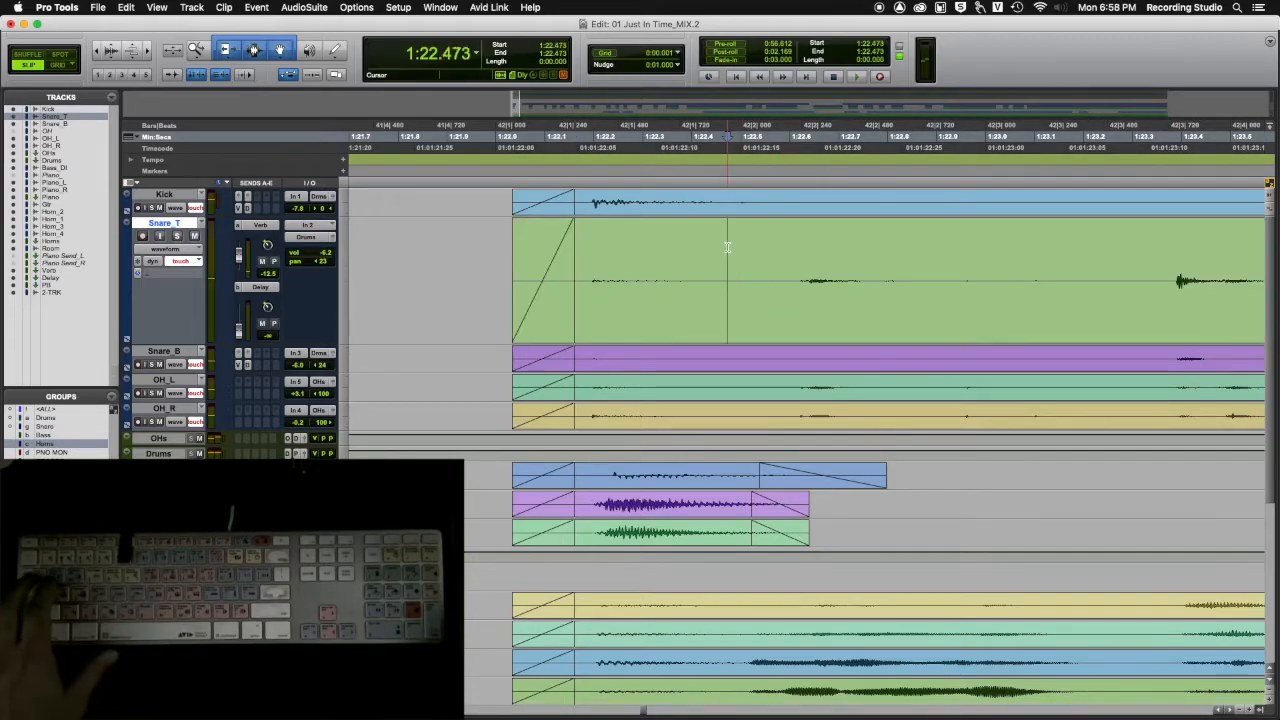
pyautogui.press('Tab')
pyautogui.moveTo(802, 266); pyautogui.dragTo(491, 269)
pyautogui.press('super+z')
# Look over the end of the Snare_T clip and the full length of the session's clips
pyautogui.press('r')
pyautogui.press('r')
pyautogui.press('r')
pyautogui.press('r')
pyautogui.press('r')
pyautogui.press('r')
pyautogui.press('r')
pyautogui.press('r')
pyautogui.press('r')
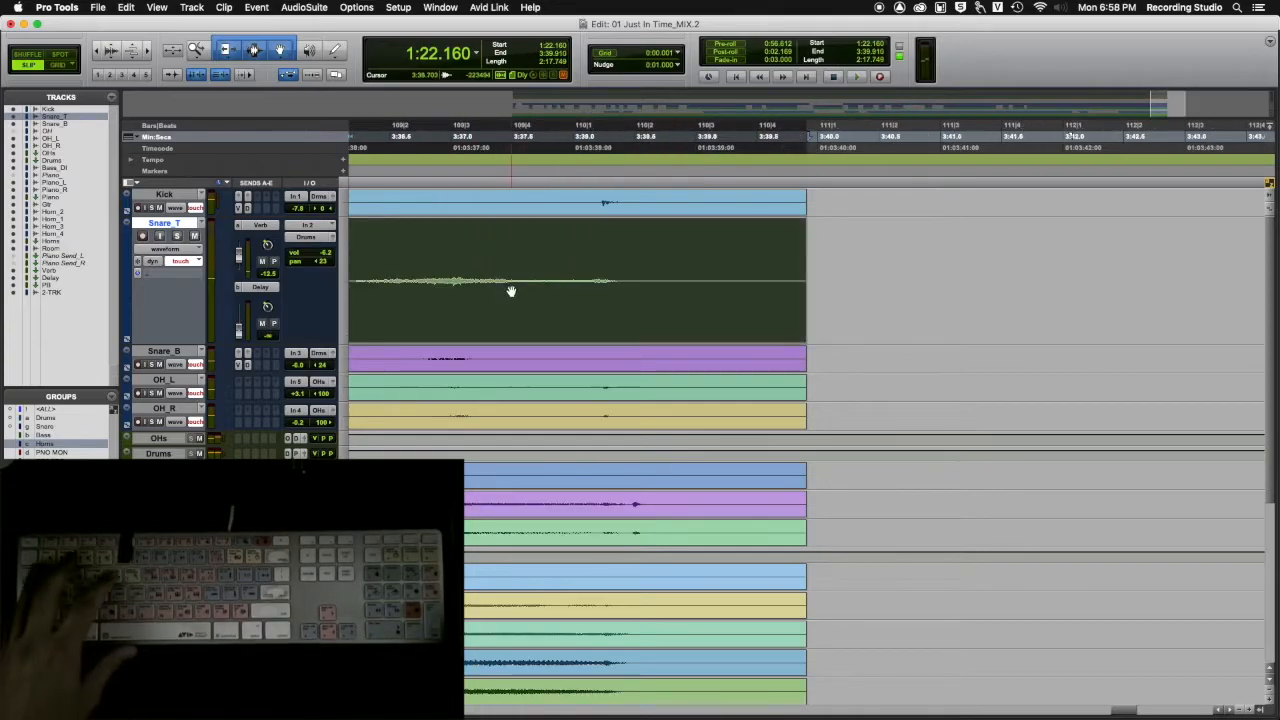
pyautogui.press('F5')
pyautogui.moveTo(396, 282); pyautogui.dragTo(630, 289)
# Scrub back and forth over the Snare_T audio between about 1:33 and 1:36 with the Scrubber tool
pyautogui.click(307, 52)
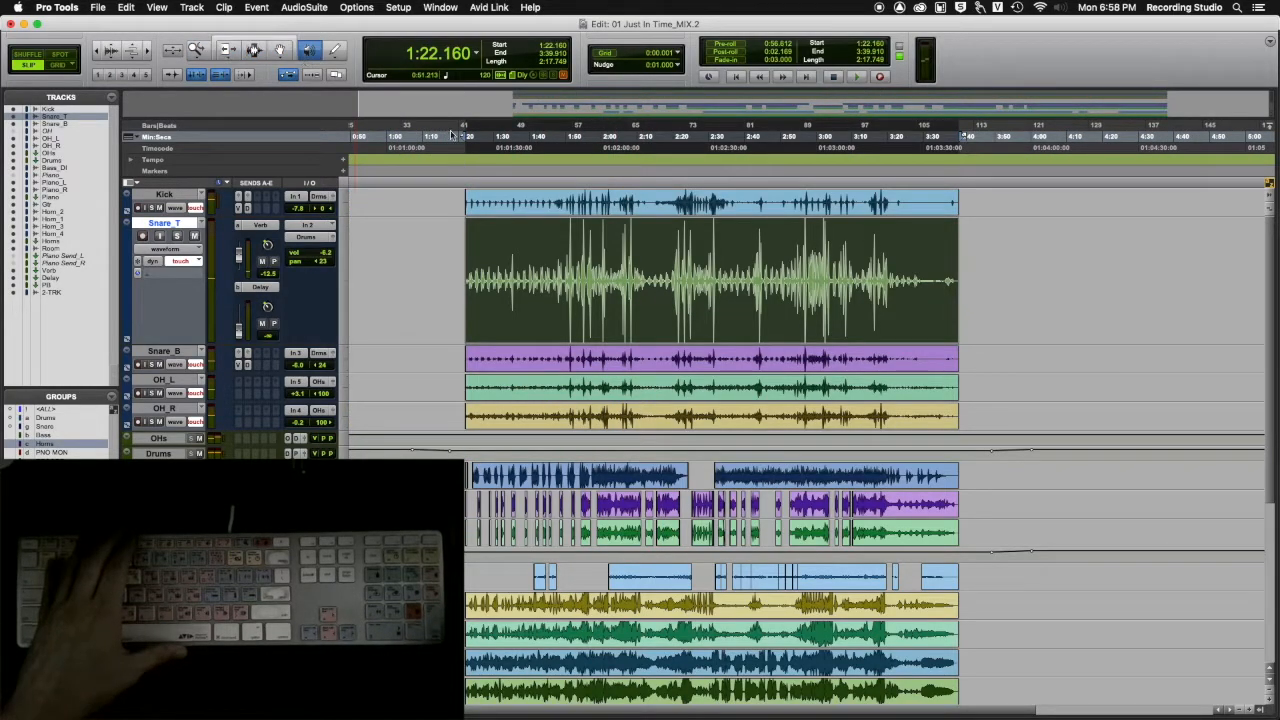
pyautogui.press('super+]')
pyautogui.press('super+]')
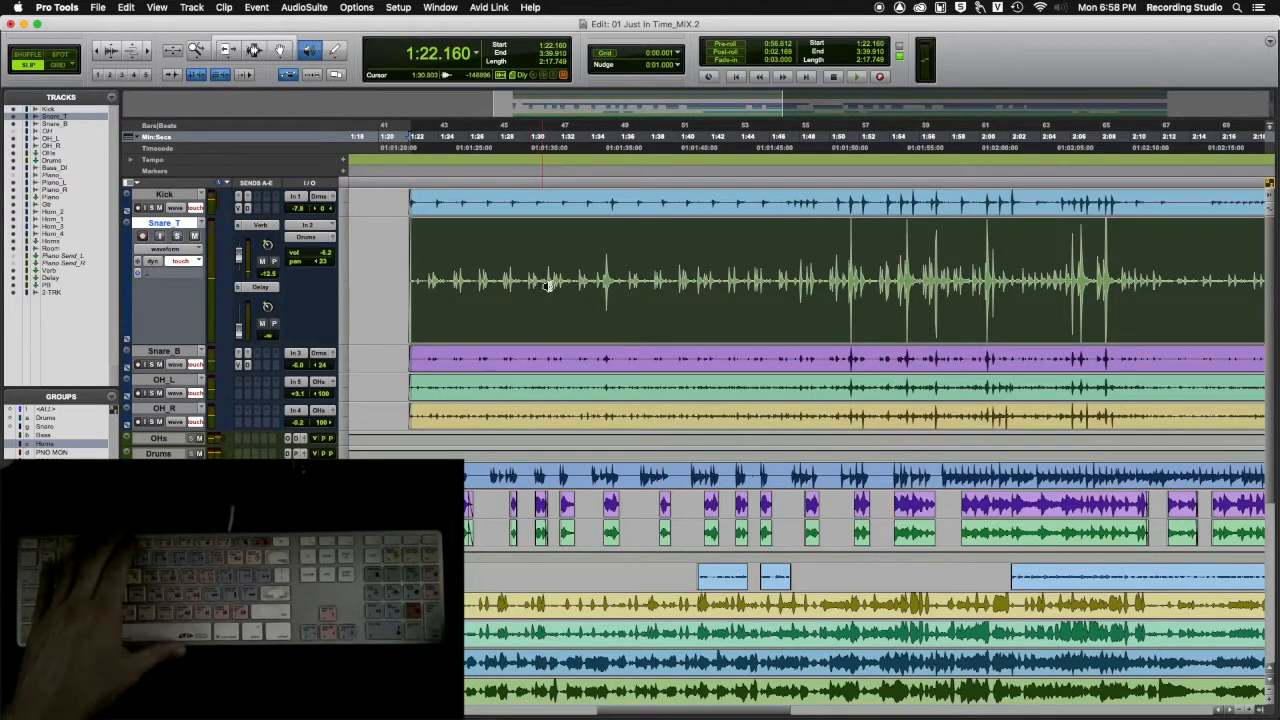
pyautogui.press('super+]')
pyautogui.press('super+]')
pyautogui.click(604, 285)
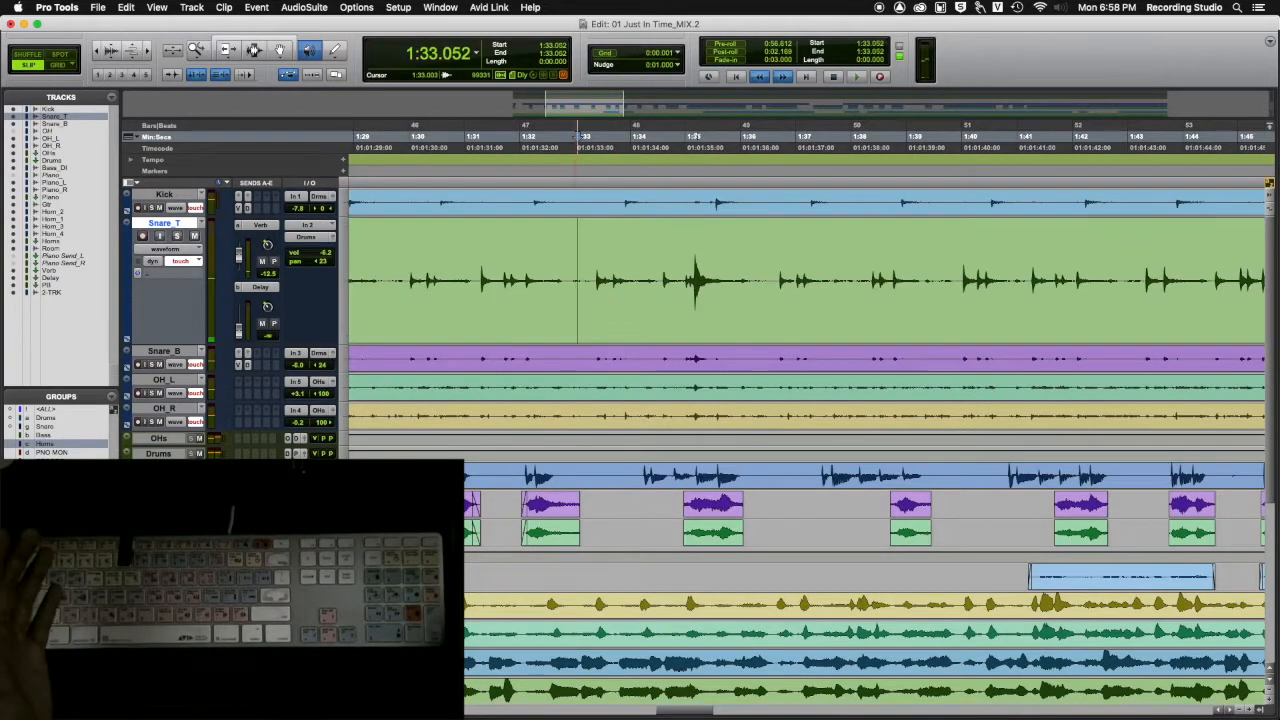
pyautogui.moveTo(621, 285); pyautogui.dragTo(676, 263)
pyautogui.moveTo(710, 280)
pyautogui.mouseDown()
pyautogui.moveTo(683, 280)
pyautogui.moveTo(694, 280)
pyautogui.mouseUp()
pyautogui.moveTo(810, 135); pyautogui.dragTo(872, 135)
pyautogui.moveTo(741, 265); pyautogui.dragTo(743, 280)
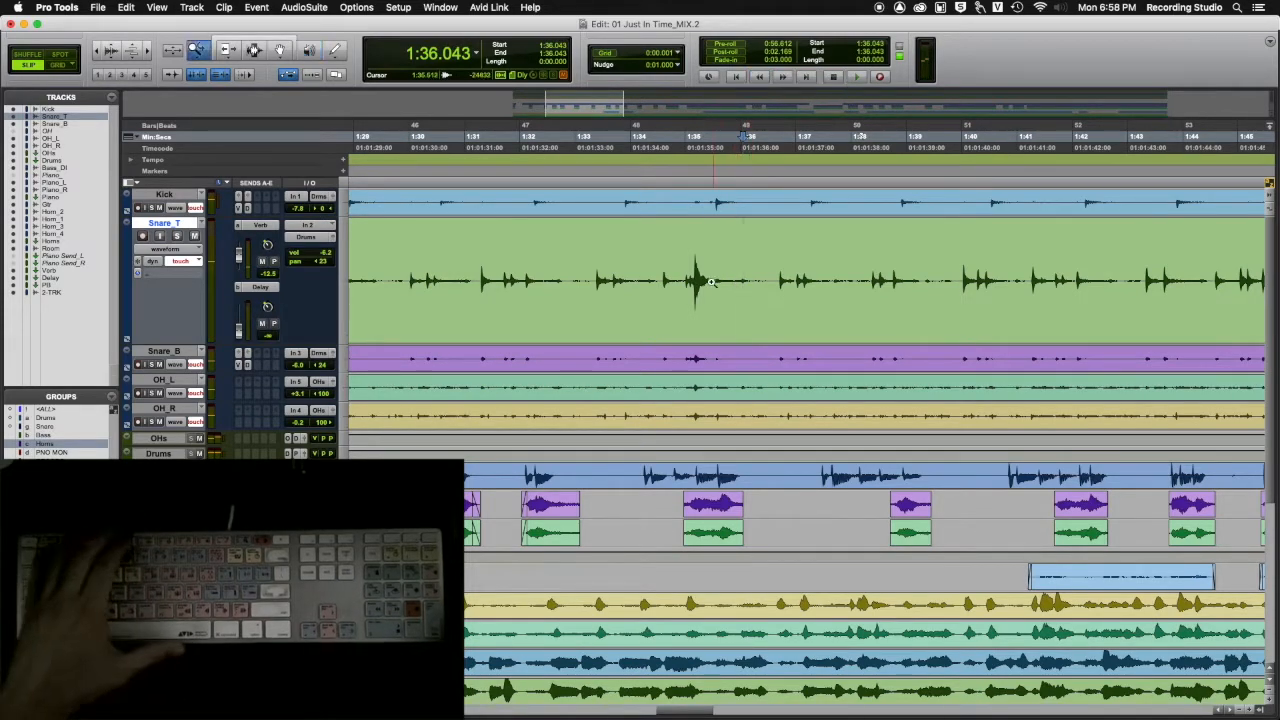
# Delete the Snare_T audio from 1:36.013 to 1:36.138, and restore it by healing the separation across 1:35.967 to 1:36.229
pyautogui.press('4')
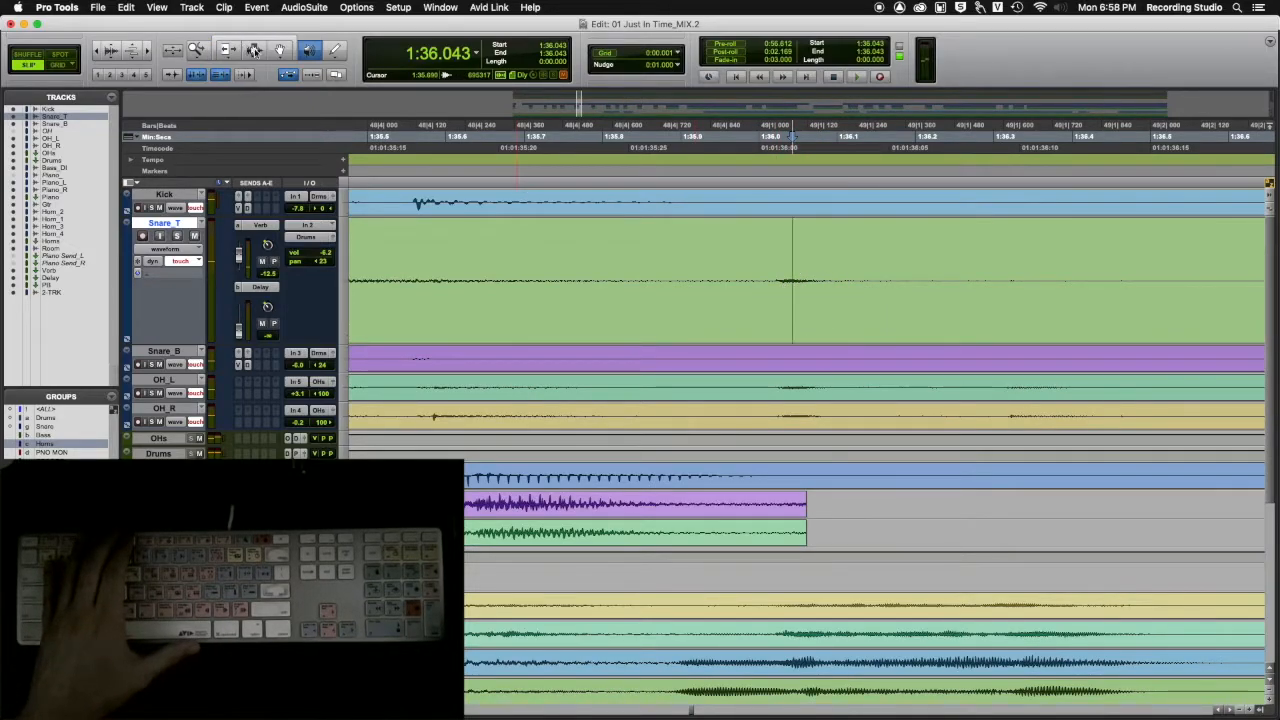
pyautogui.click(254, 49)
pyautogui.click(257, 42)
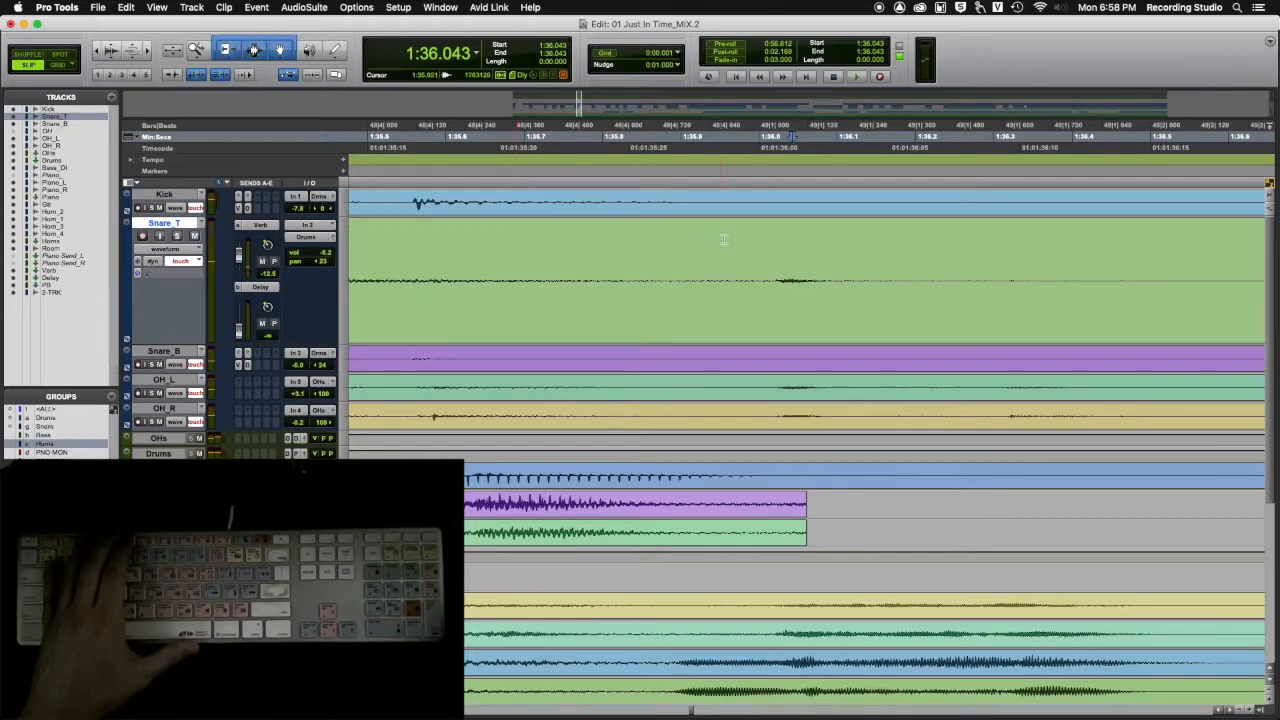
pyautogui.moveTo(771, 270); pyautogui.dragTo(867, 279)
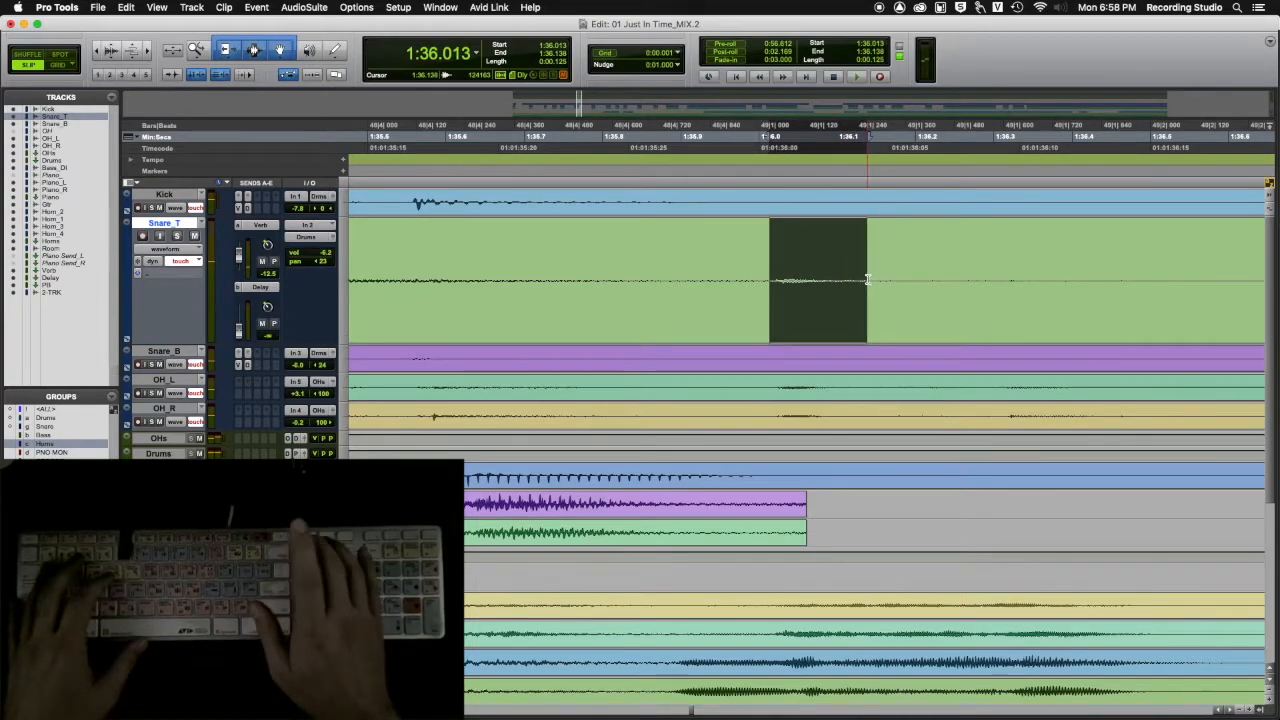
pyautogui.press('BackSpace')
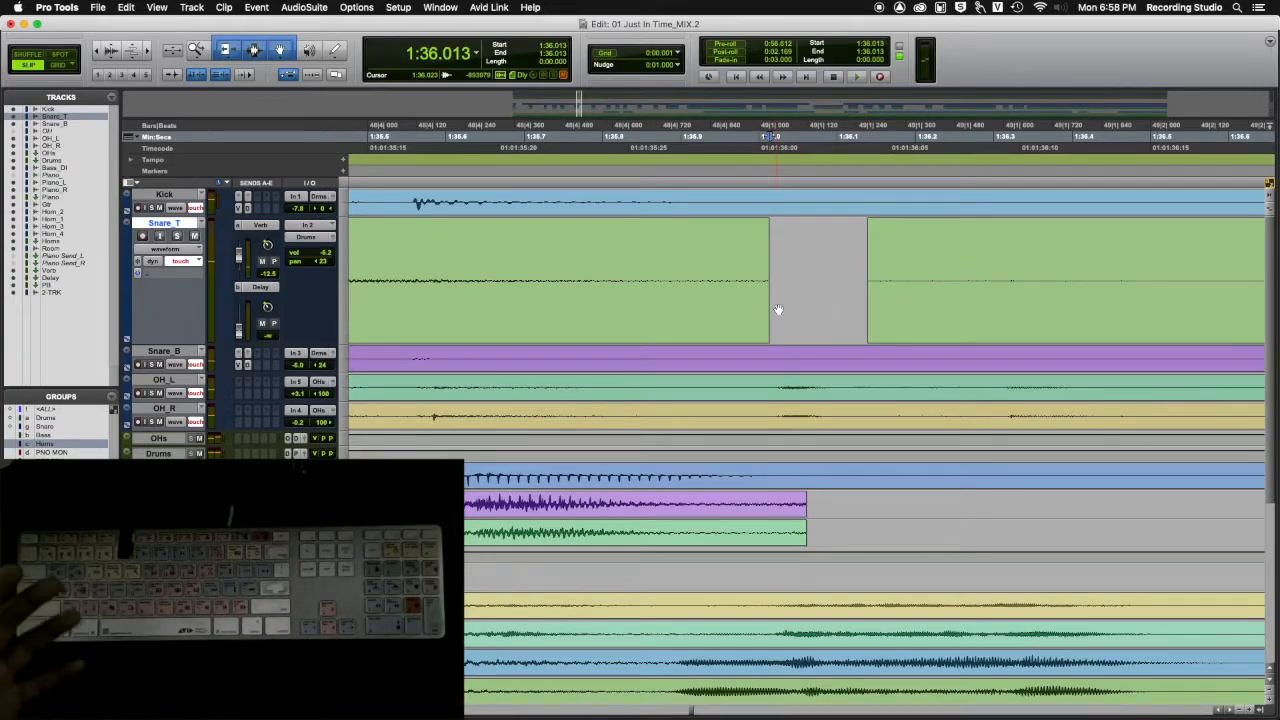
pyautogui.moveTo(733, 268); pyautogui.dragTo(938, 277)
pyautogui.press('super+h')
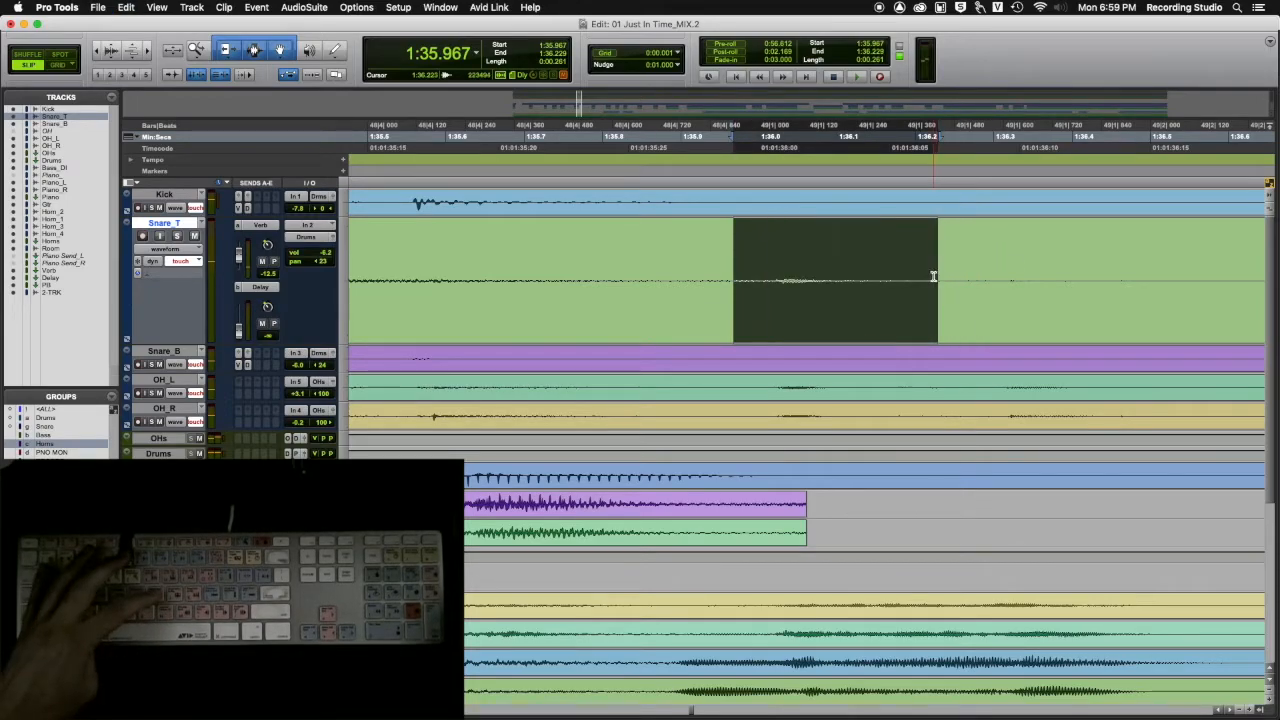
# Place the edit cursor at 1:35.933 on Snare_T and look over the waveform around it
pyautogui.click(735, 262)
pyautogui.press('r')
pyautogui.press('r')
pyautogui.press('r')
pyautogui.press('r')
pyautogui.press('r')
pyautogui.press('r')
pyautogui.press('r')
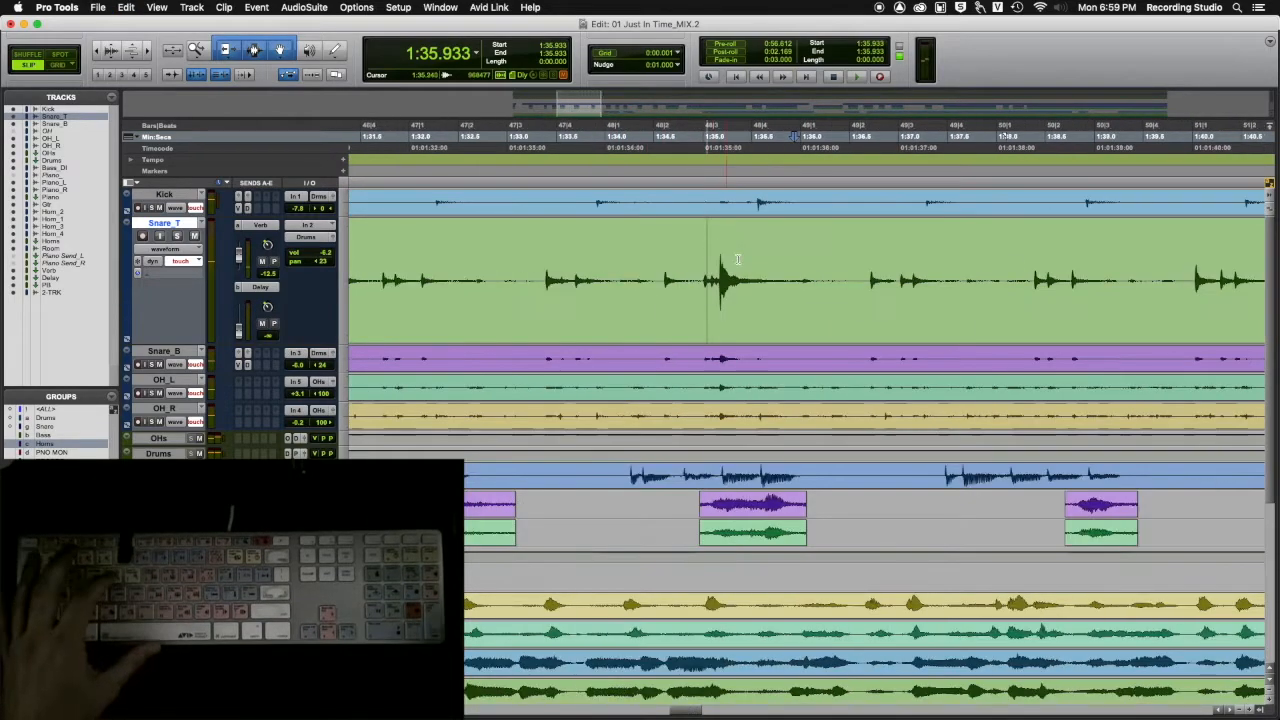
pyautogui.press('F5')
pyautogui.moveTo(798, 282); pyautogui.dragTo(826, 282)
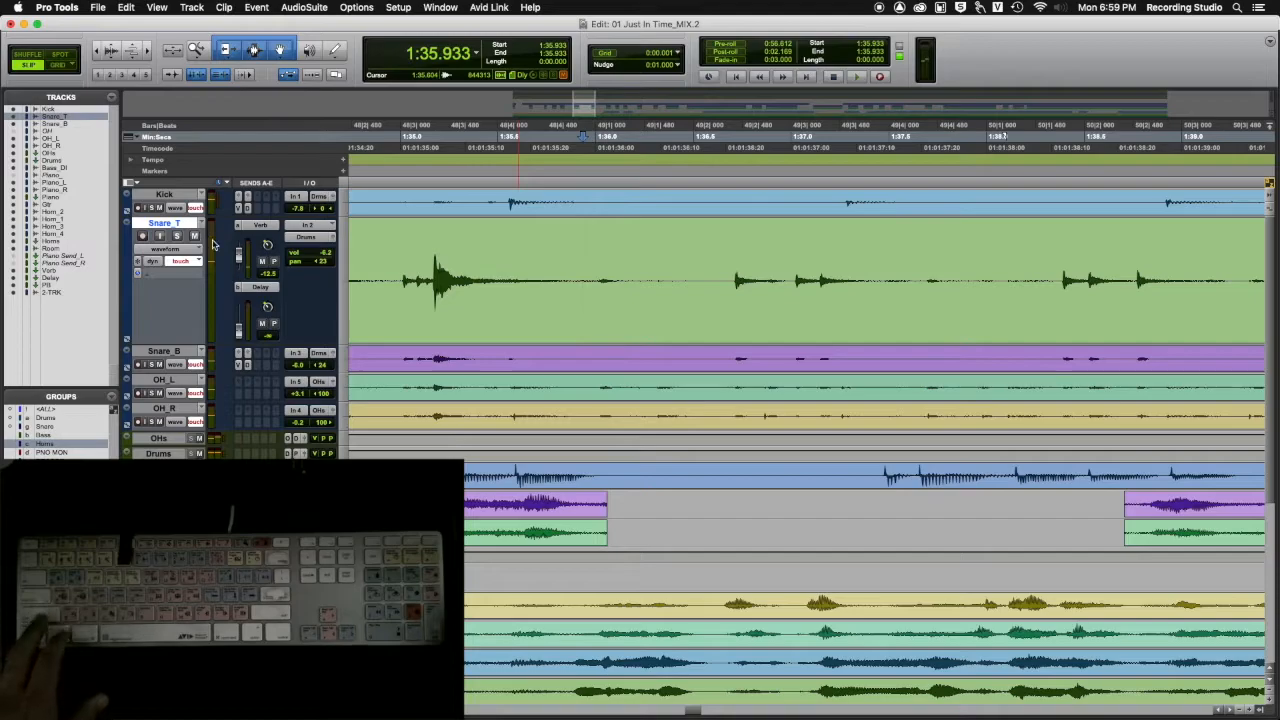
pyautogui.press('r')
pyautogui.press('r')
pyautogui.press('r')
pyautogui.press('r')
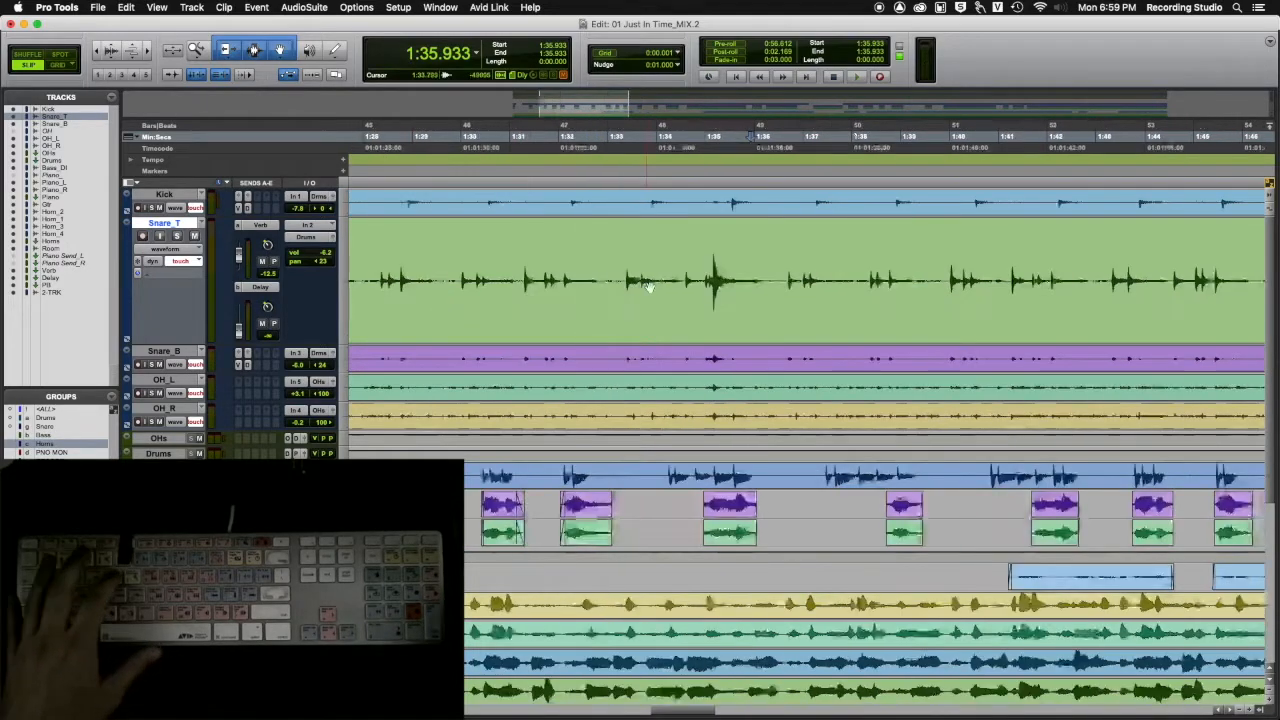
# Place the edit cursor at 1:25.921 on Snare_T, and enlarge the track height and waveform there to sample level
pyautogui.click(337, 52)
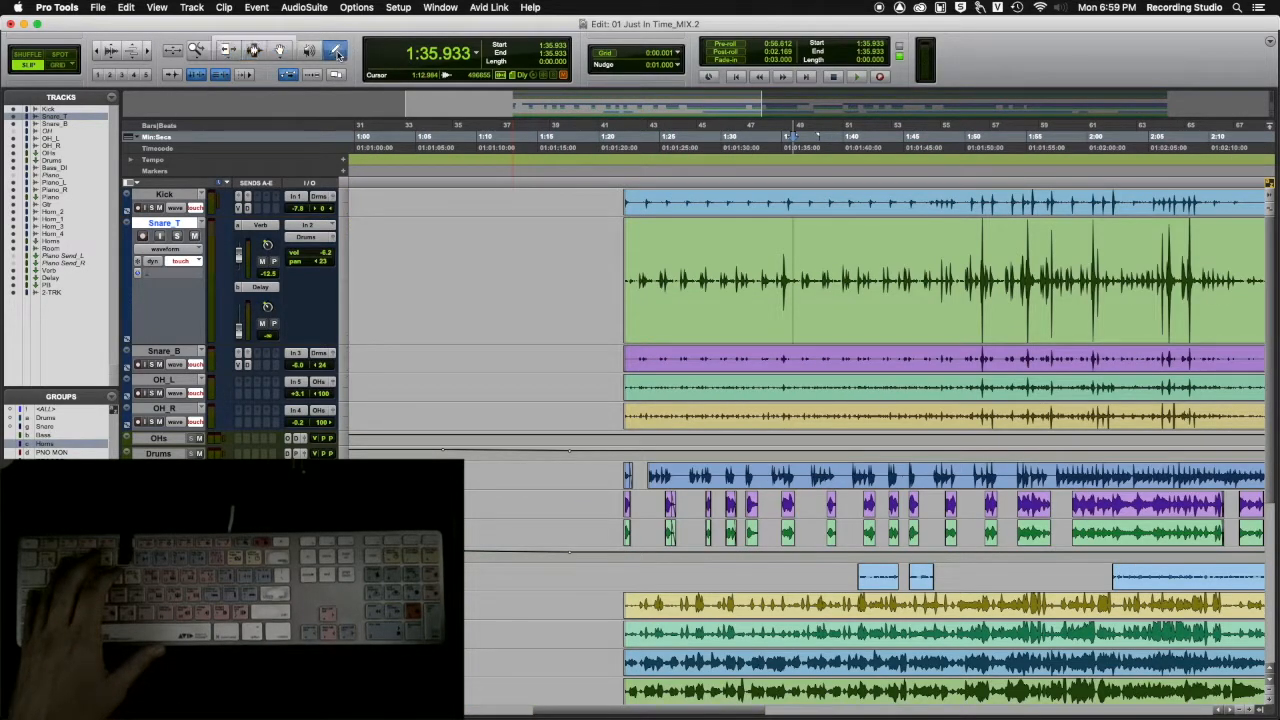
pyautogui.click(279, 45)
pyautogui.click(678, 282)
pyautogui.press('t')
pyautogui.press('t')
pyautogui.press('t')
pyautogui.press('t')
pyautogui.press('t')
pyautogui.press('t')
pyautogui.press('t')
pyautogui.press('t')
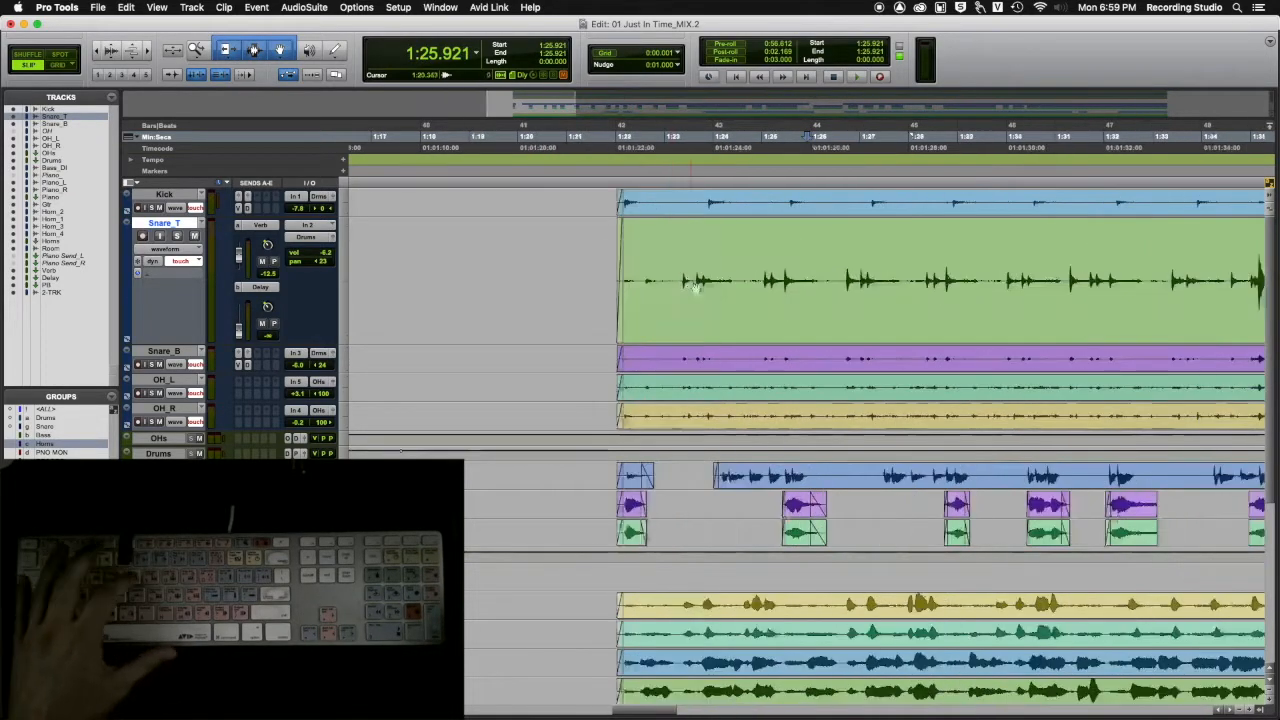
pyautogui.press('t')
pyautogui.press('t')
pyautogui.press('t')
pyautogui.press('t')
pyautogui.press('t')
pyautogui.press('t')
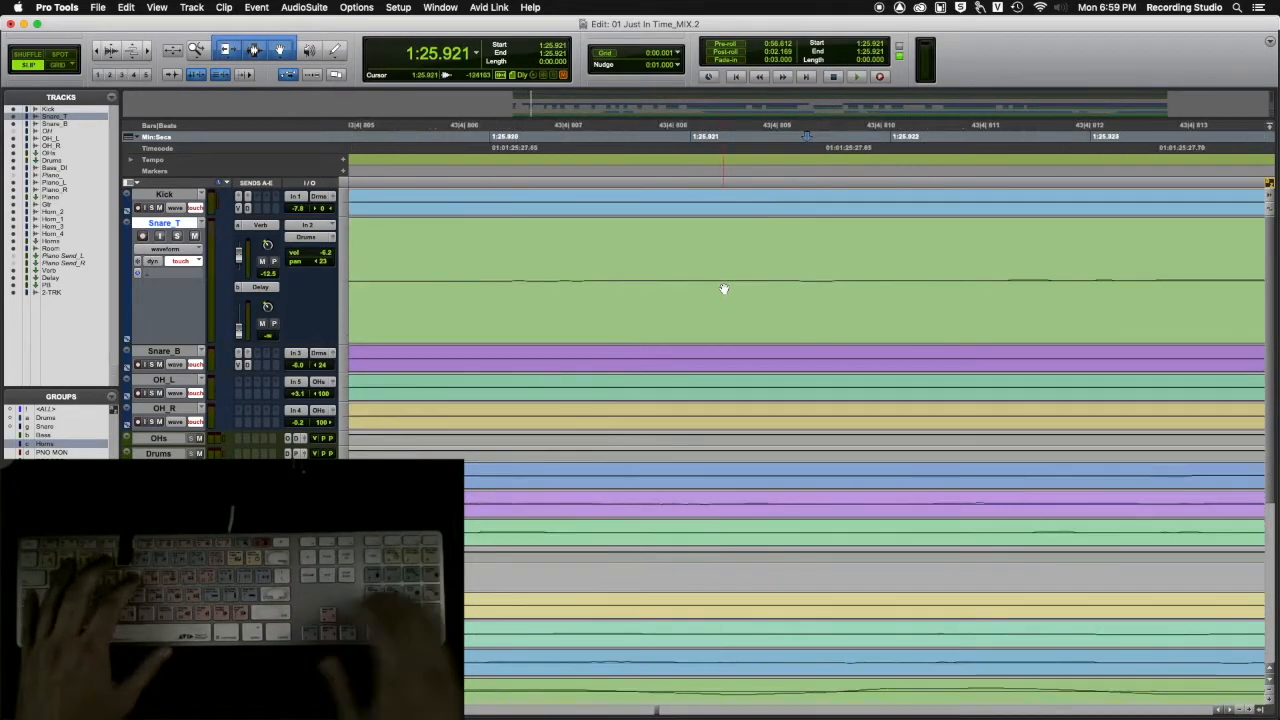
pyautogui.hotkey('ctrl', 'Up')
pyautogui.hotkey('ctrl', 'Up')
pyautogui.press('t')
# Try redrawing the Snare_T waveform around 1:25.921 as a hump and a dip with the Pencil tool, and undo it
pyautogui.click(337, 52)
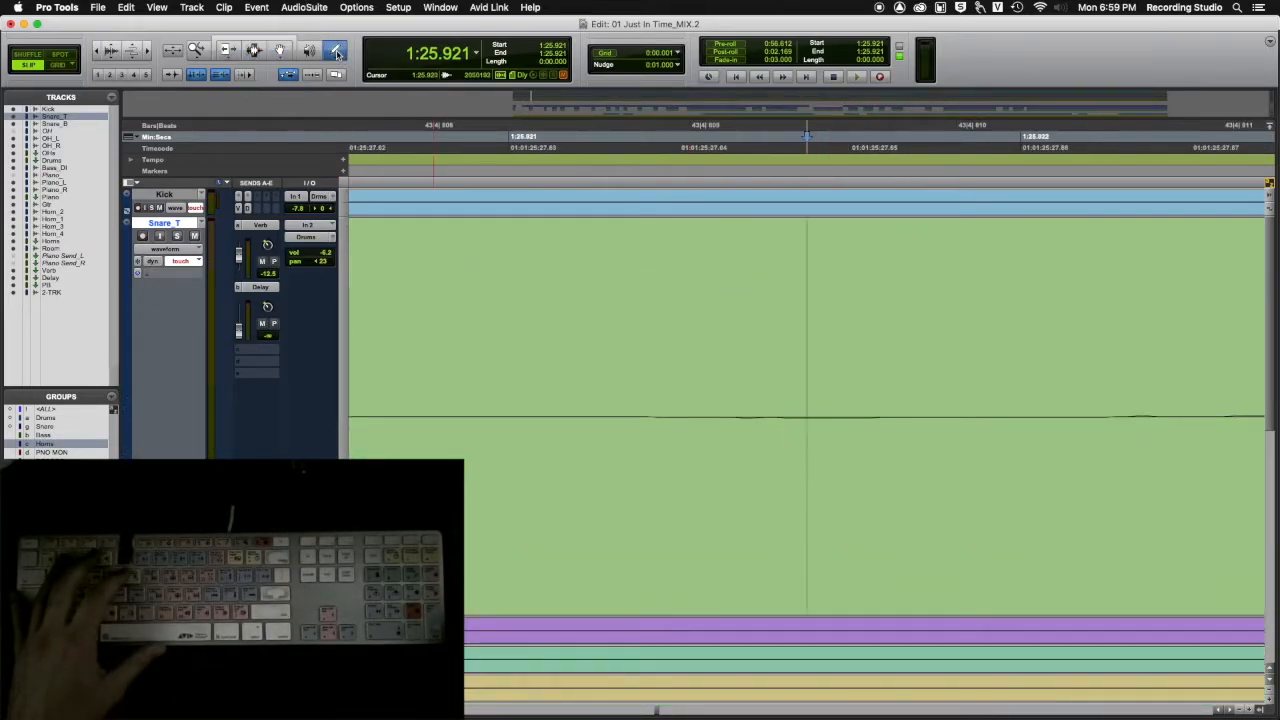
pyautogui.moveTo(577, 363); pyautogui.dragTo(693, 333)
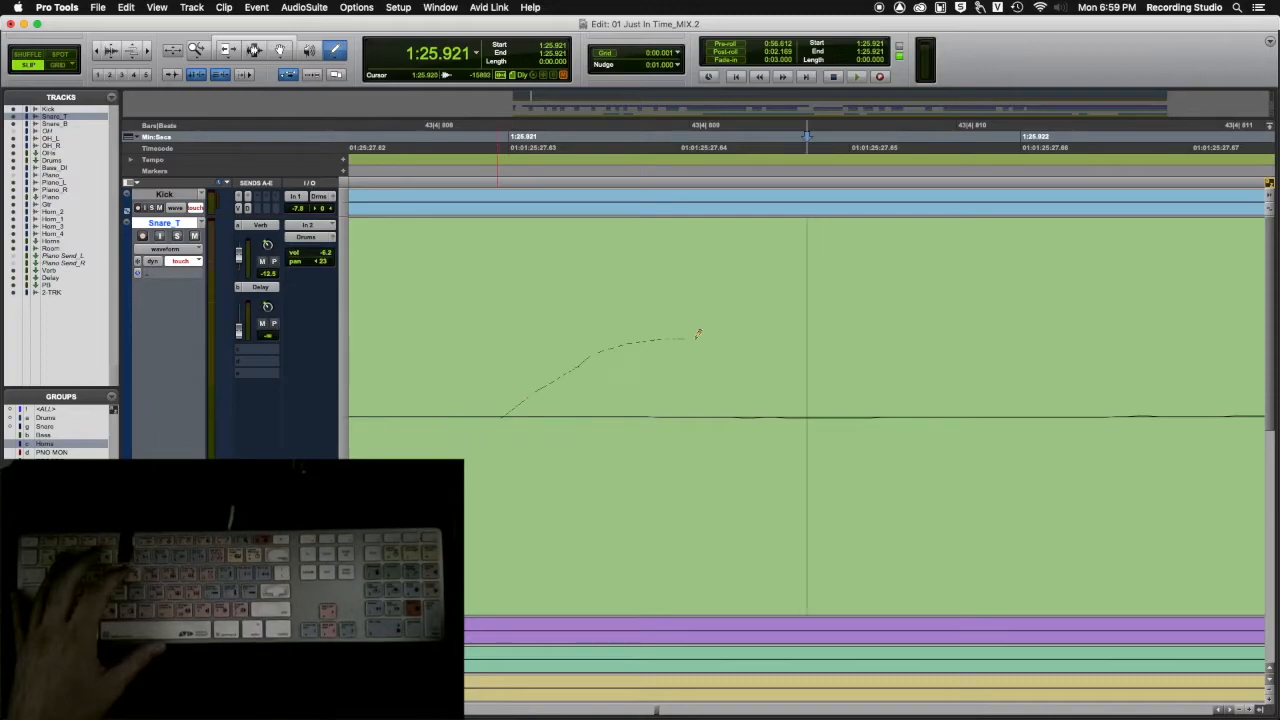
pyautogui.moveTo(811, 399); pyautogui.dragTo(915, 452)
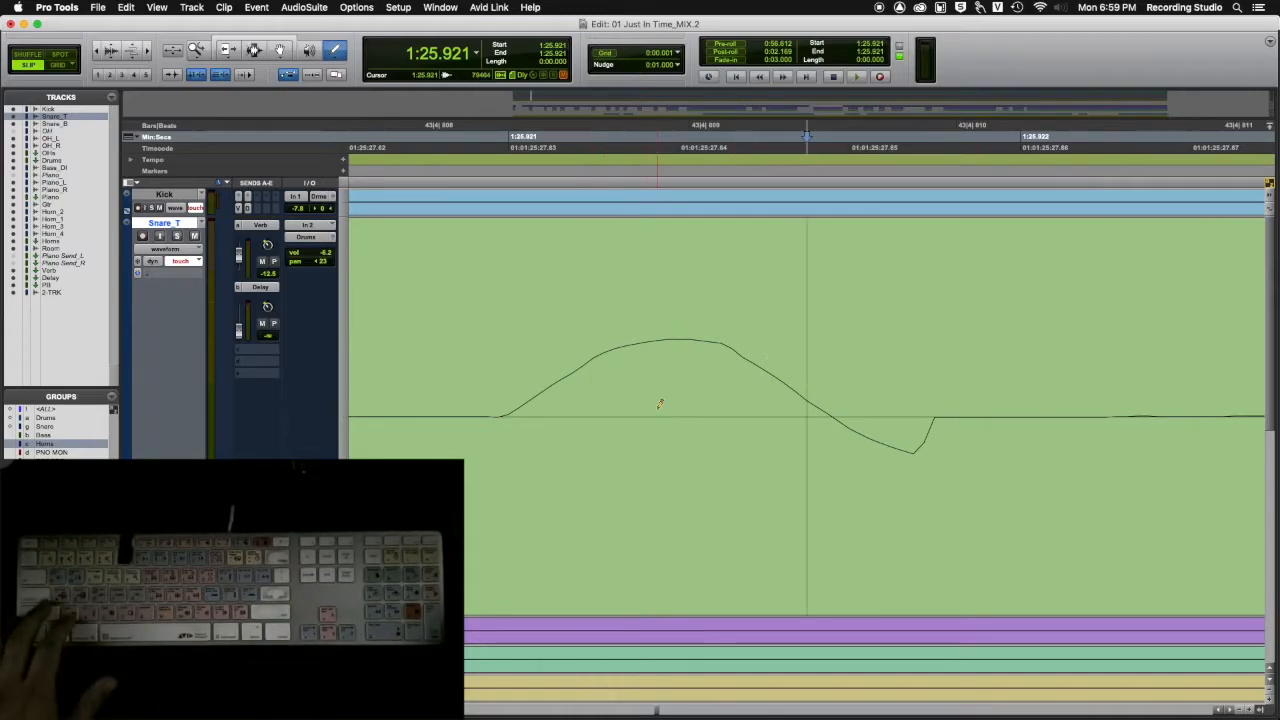
pyautogui.press('super+z')
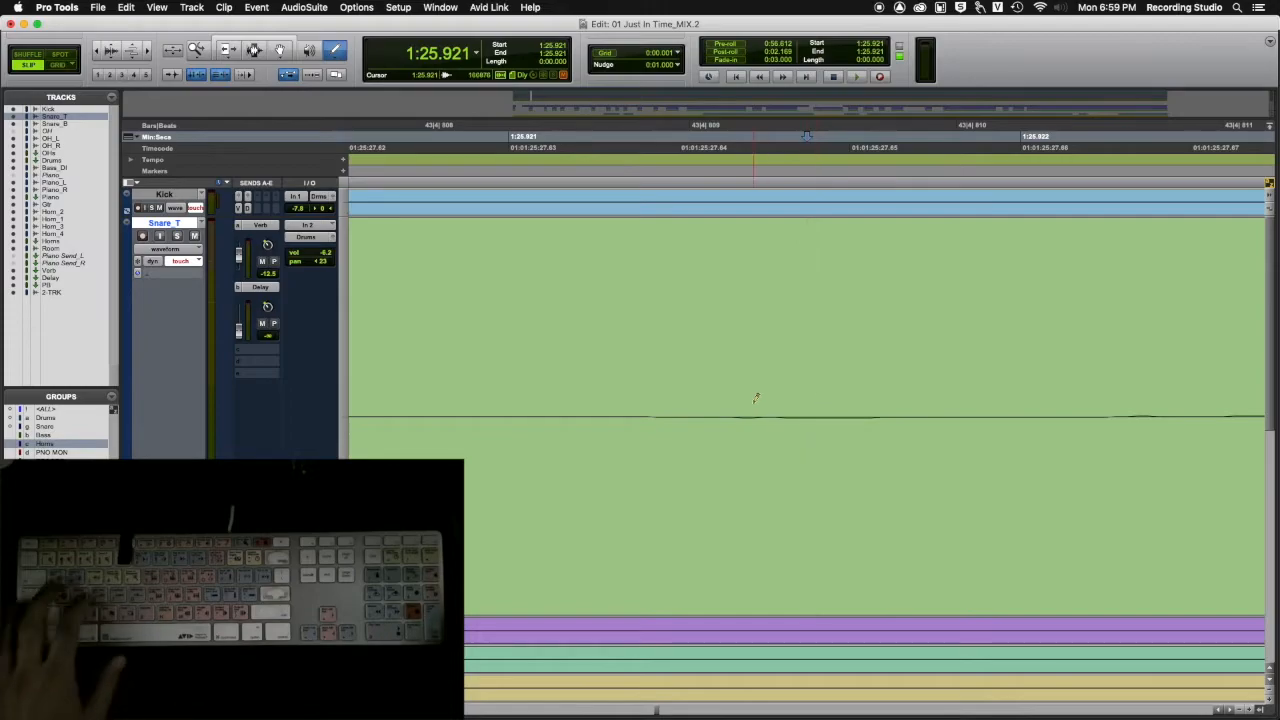
# Reactivate the Smart Tool, and briefly show and hide the Clips list
pyautogui.click(243, 42)
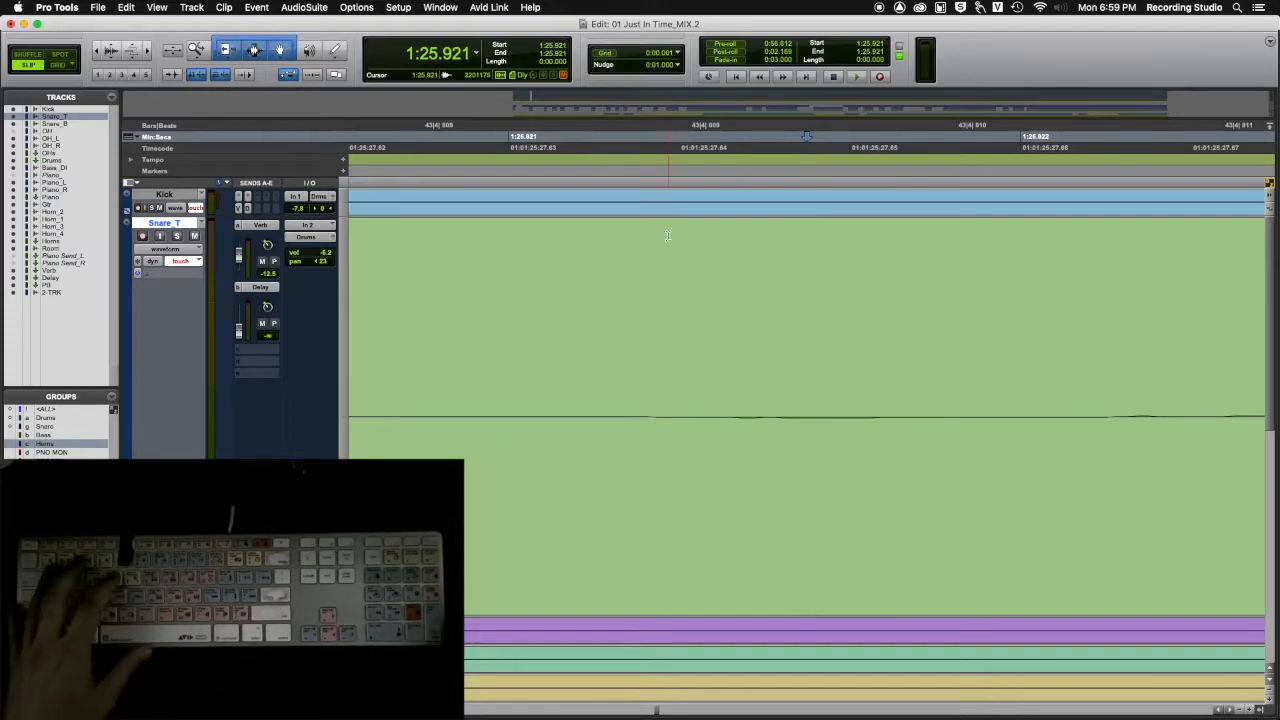
pyautogui.click(1262, 709)
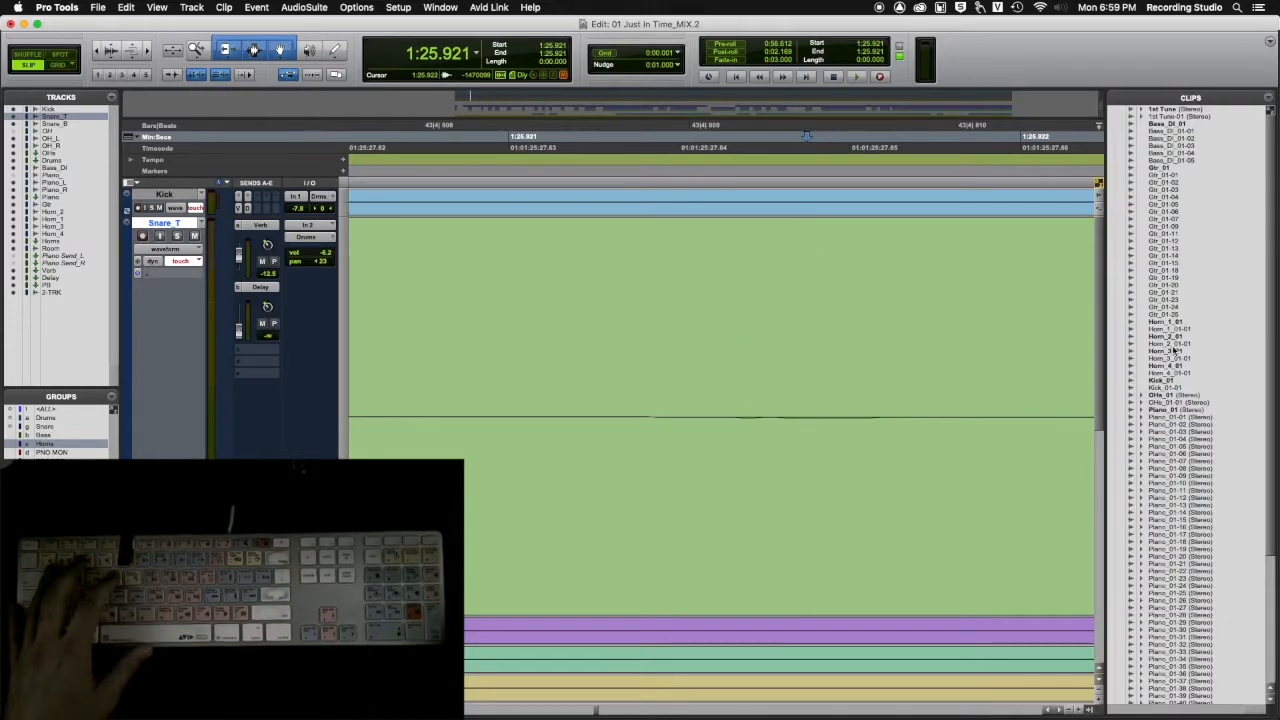
pyautogui.press('r')
pyautogui.press('r')
pyautogui.press('r')
pyautogui.press('r')
pyautogui.press('r')
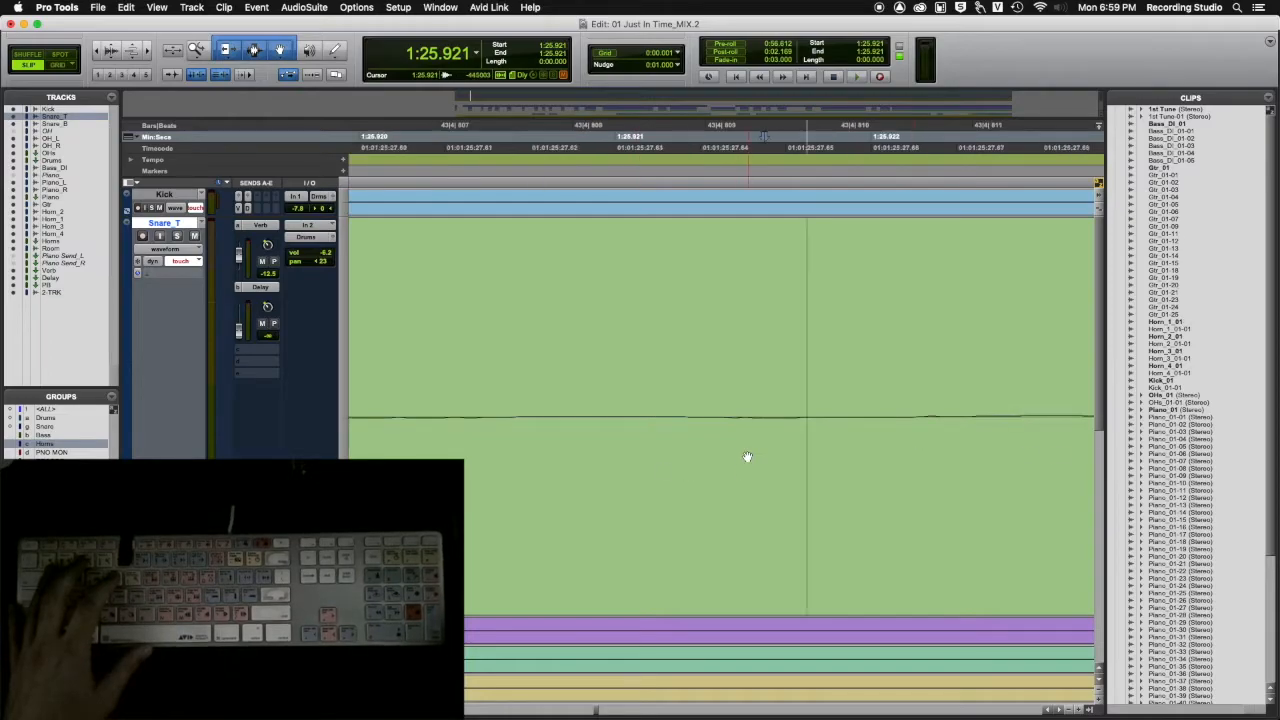
pyautogui.click(1089, 710)
# Reduce the Snare_T track height to match the neighbouring tracks, and fit the full length of the session's clips in view
pyautogui.press('r')
pyautogui.press('r')
pyautogui.press('r')
pyautogui.press('r')
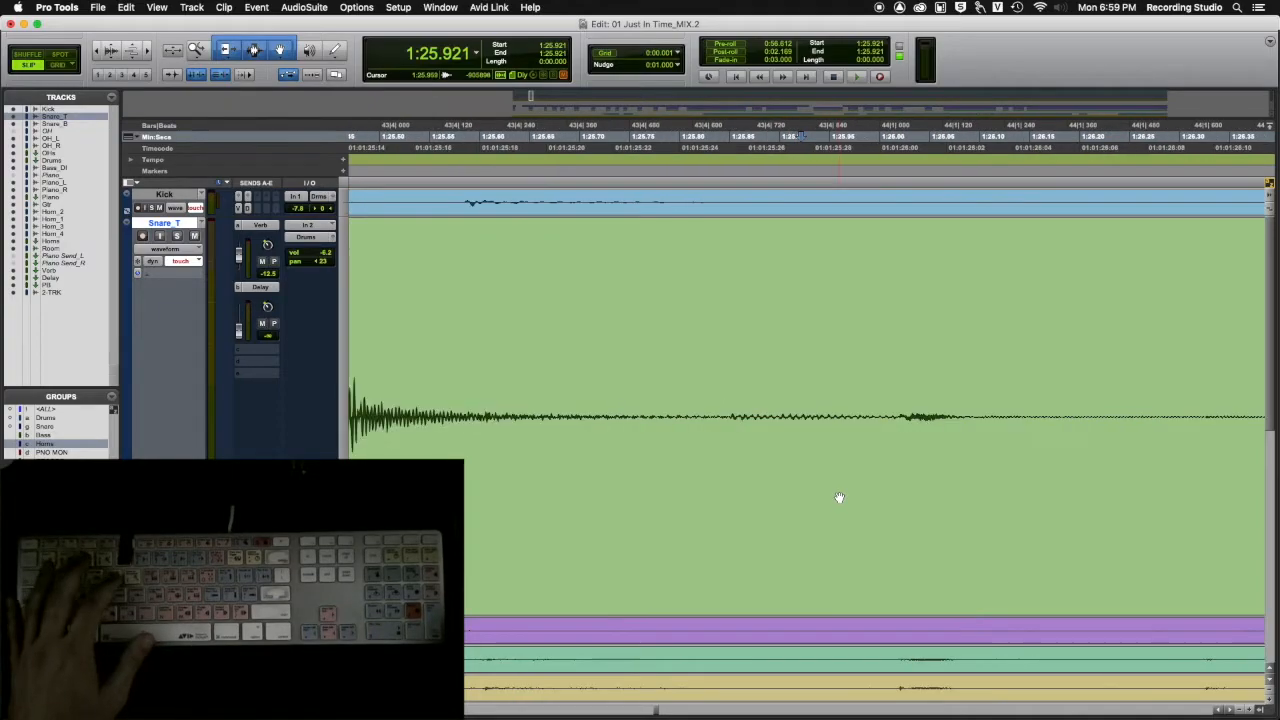
pyautogui.press('r')
pyautogui.press('r')
pyautogui.press('r')
pyautogui.press('r')
pyautogui.press('r')
pyautogui.press('r')
pyautogui.press('r')
pyautogui.press('r')
pyautogui.press('r')
pyautogui.press('r')
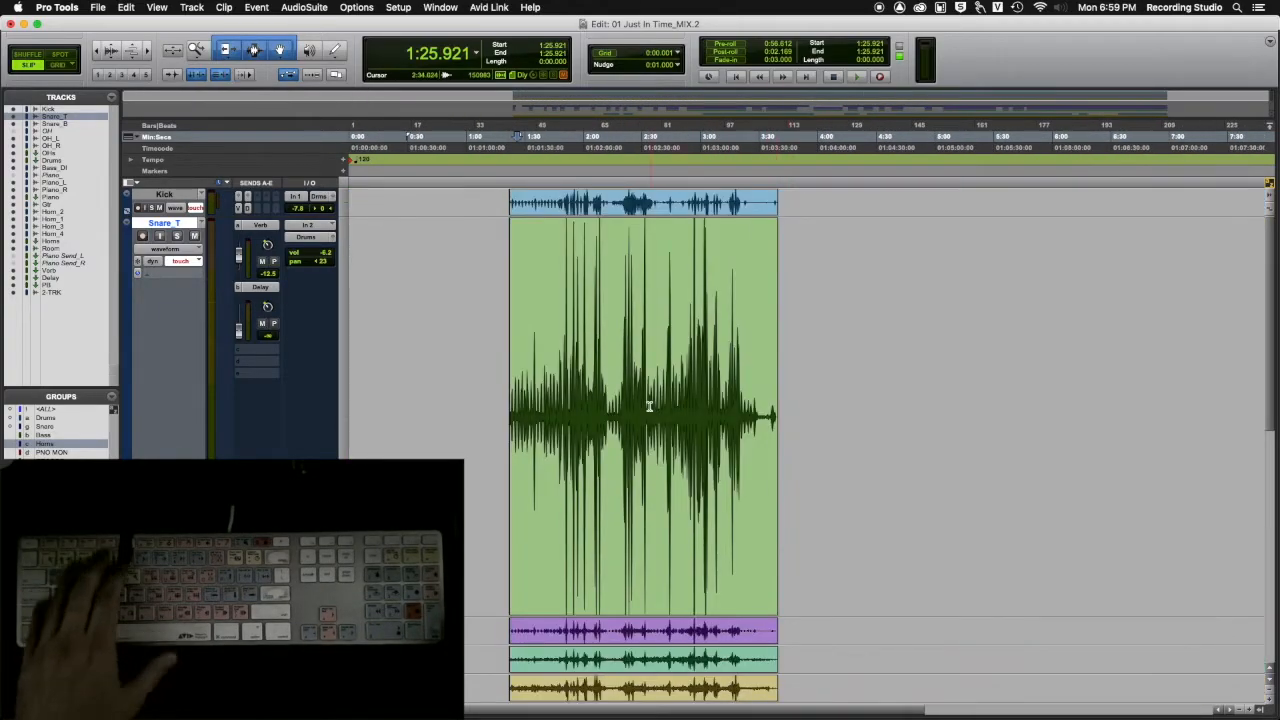
pyautogui.hotkey('ctrl', 'Down')
pyautogui.hotkey('ctrl', 'Down')
pyautogui.hotkey('ctrl', 'Down')
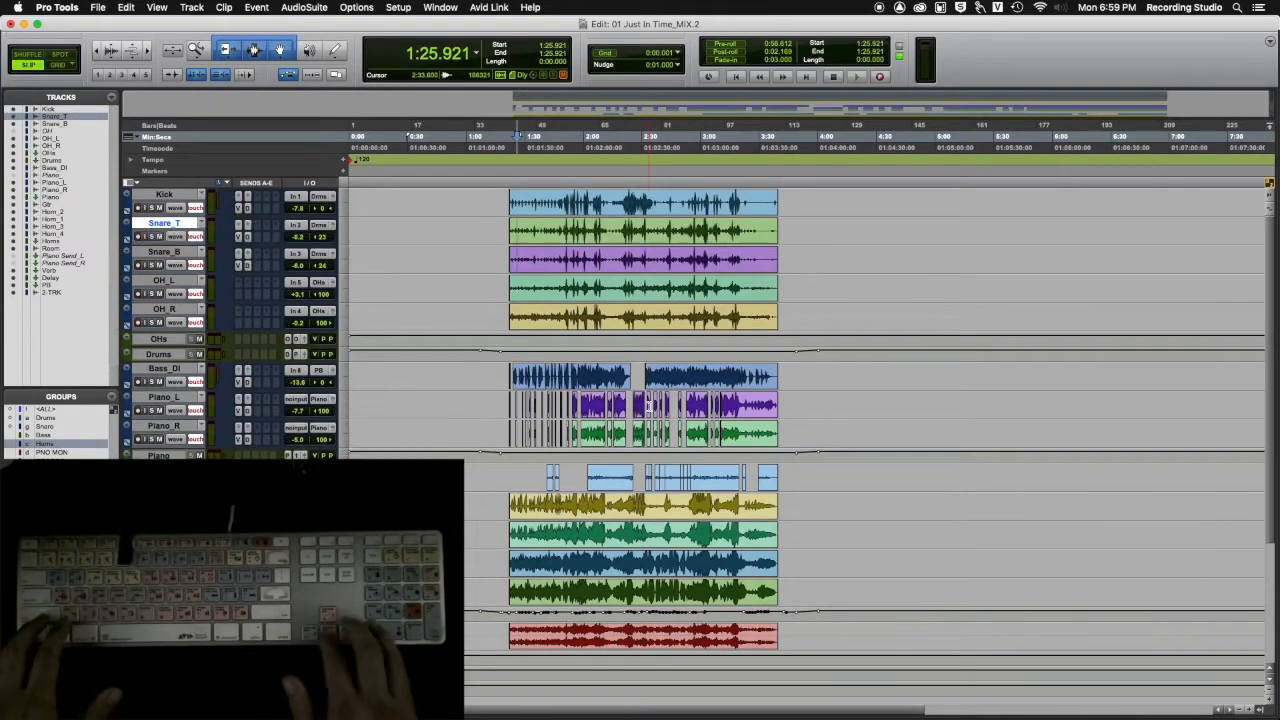
pyautogui.press('F5')
pyautogui.moveTo(658, 245); pyautogui.dragTo(802, 245)
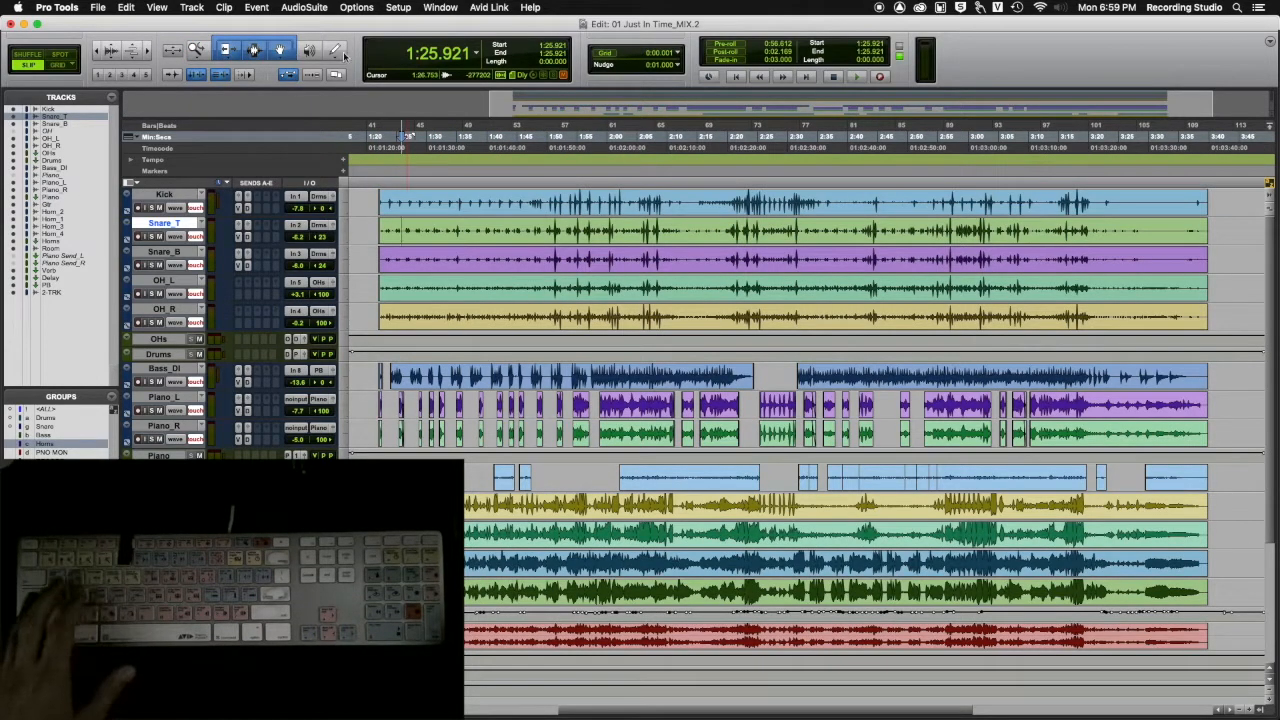